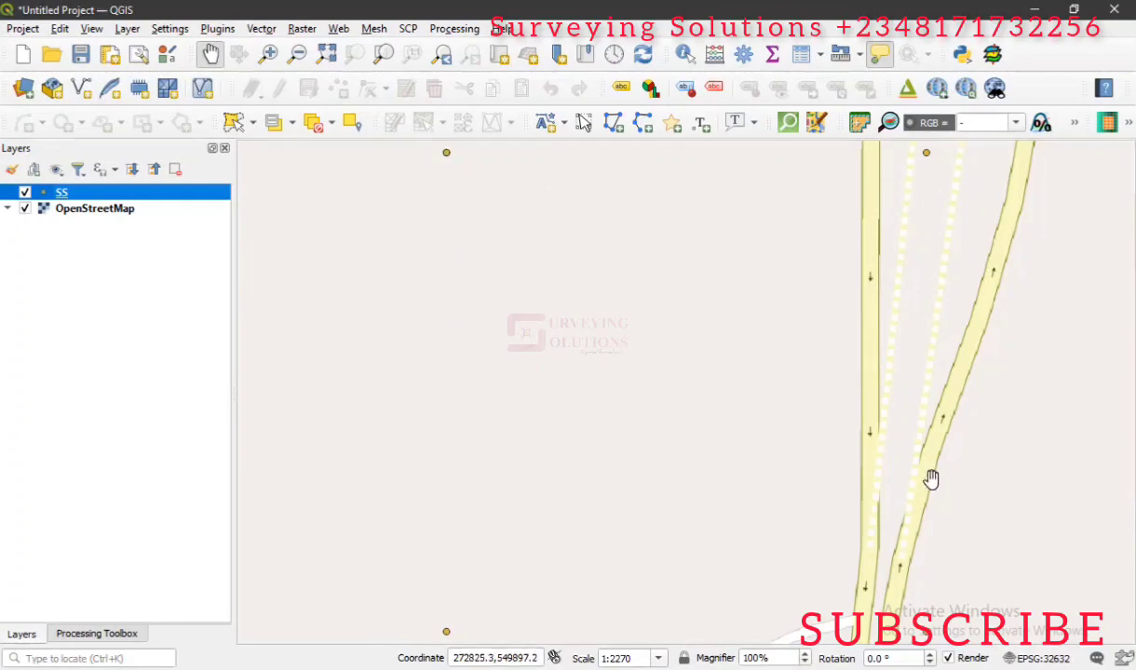
- Launch Vector > Research Tools > Create Grid and reposition its dialog over the map
click(262, 29)
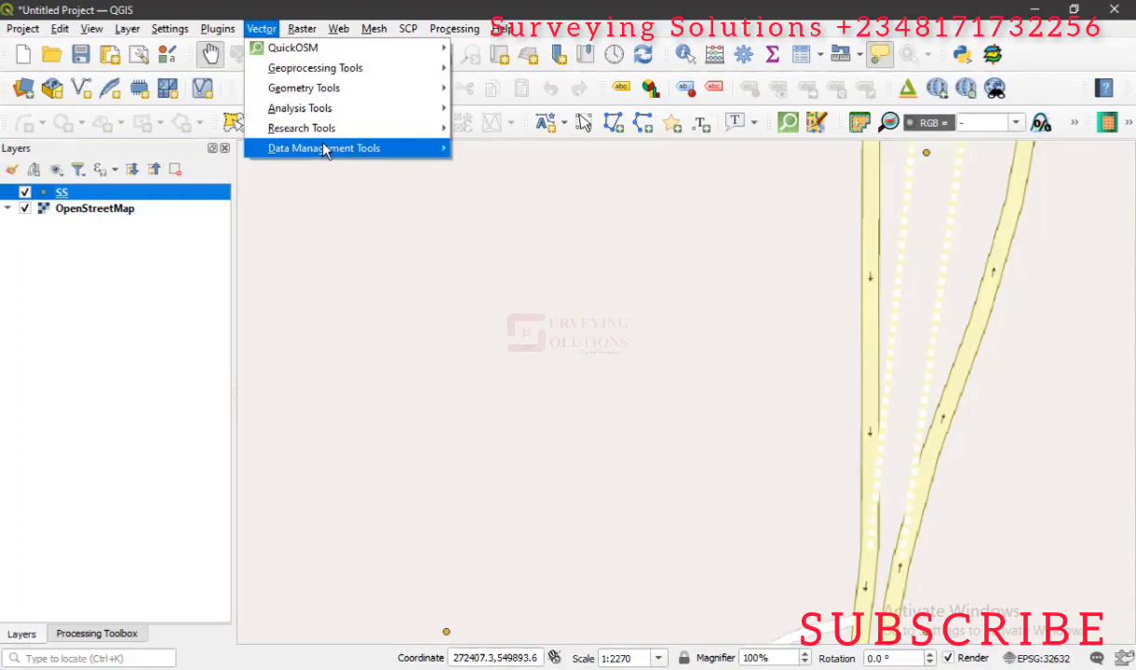
mouse_move(331, 135)
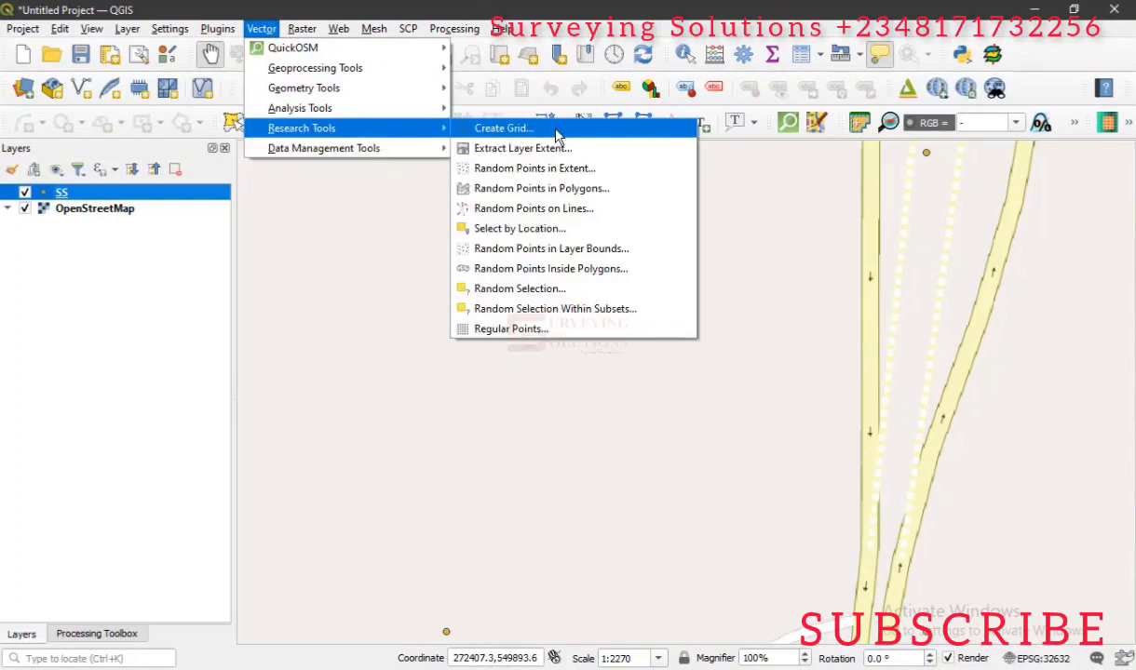
click(557, 136)
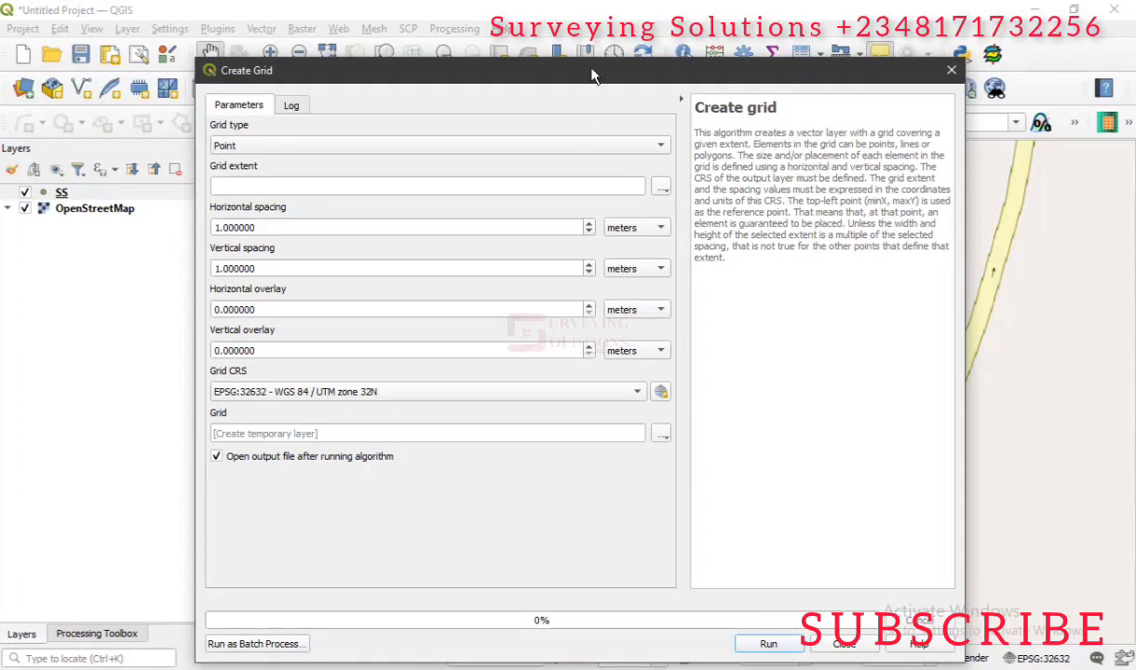
mouse_move(593, 78)
mouse_down()
mouse_move(522, 488)
mouse_move(560, 374)
mouse_move(601, 76)
mouse_up()
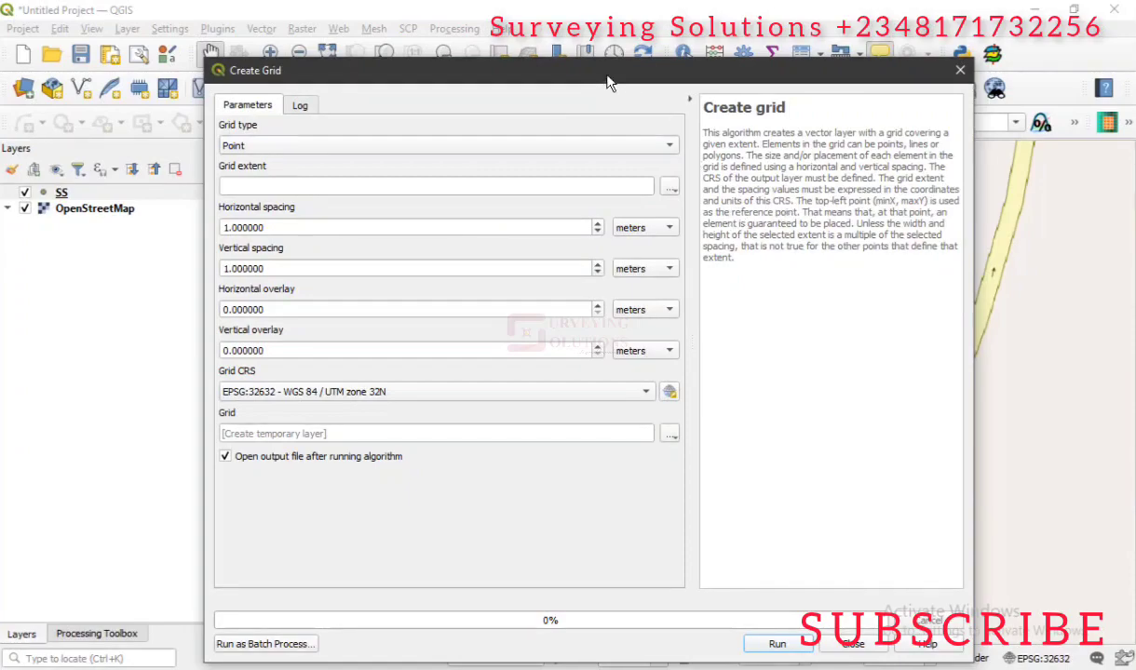
drag(578, 69, 560, 56)
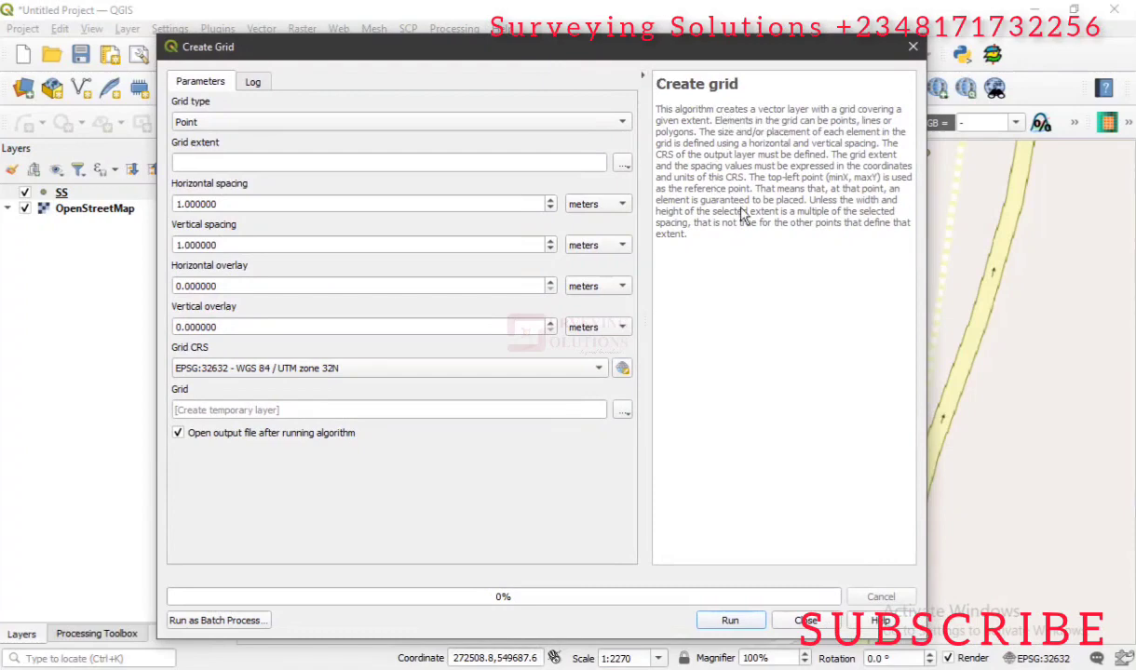
- Choose the Line grid type and calculate the grid extent from the SS layer
click(316, 122)
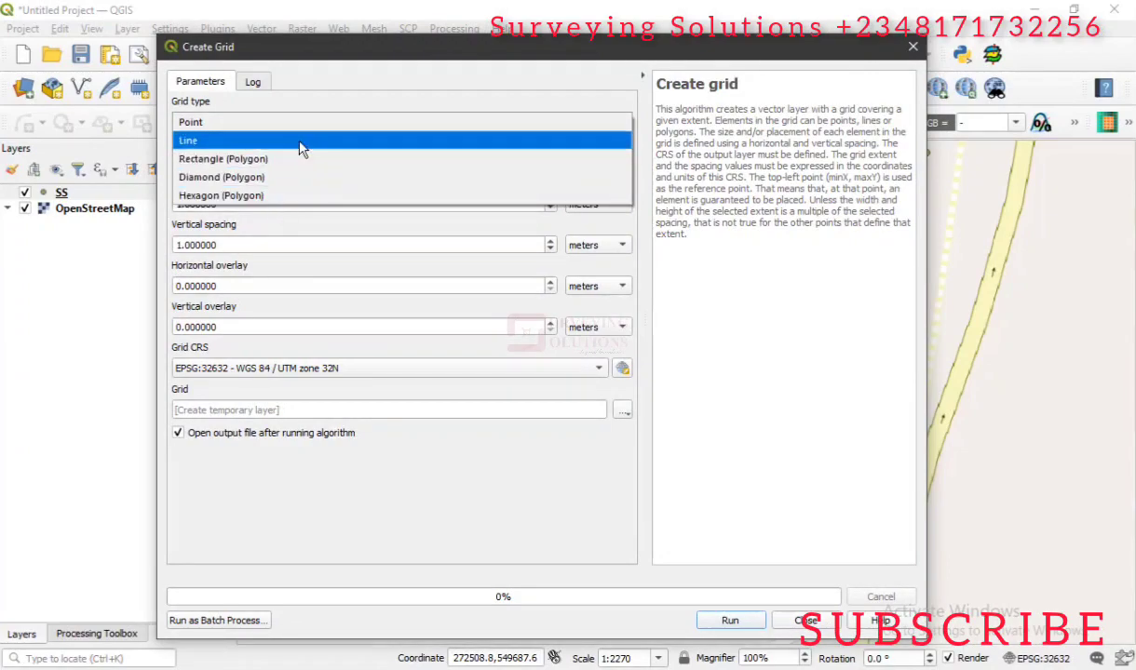
click(300, 140)
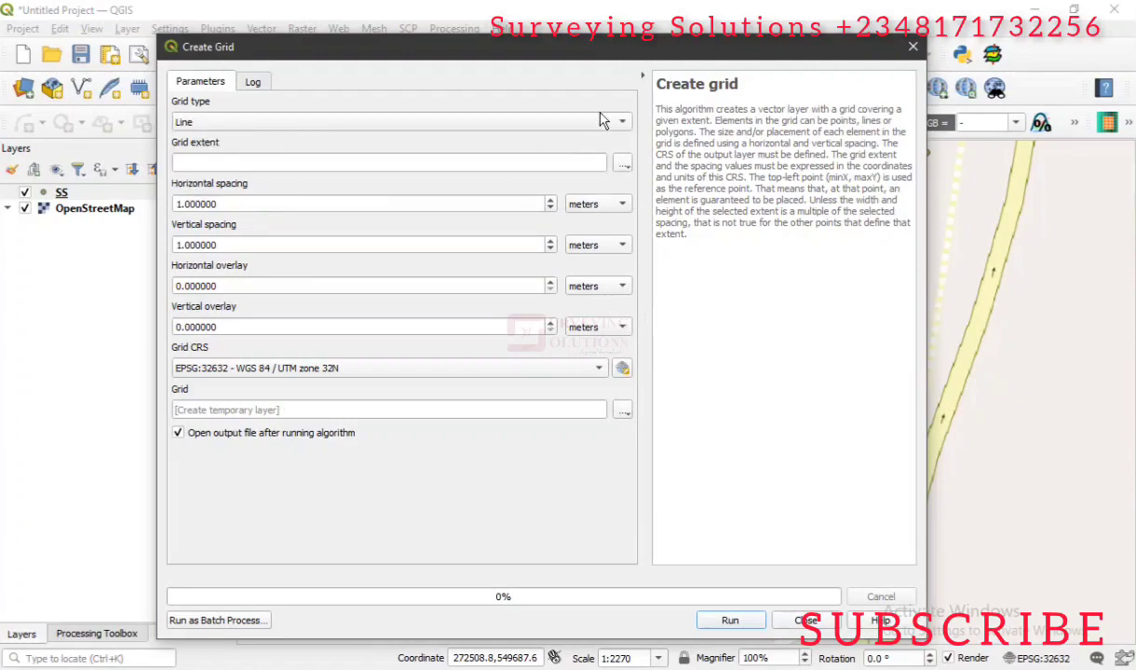
drag(596, 51, 544, 448)
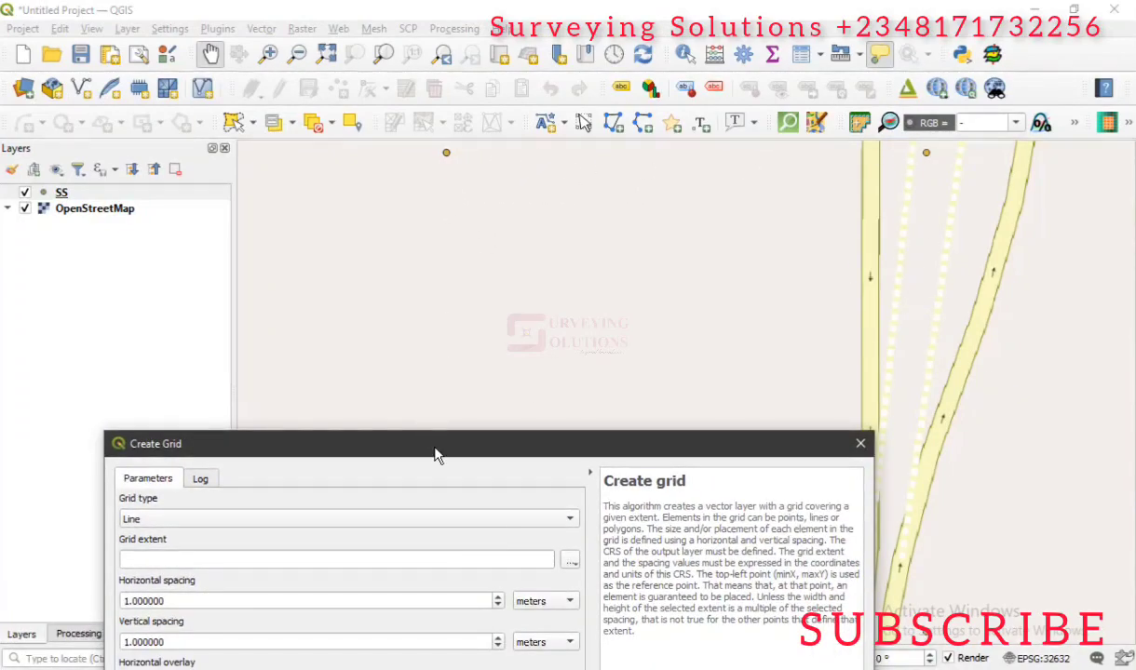
drag(439, 447, 501, 141)
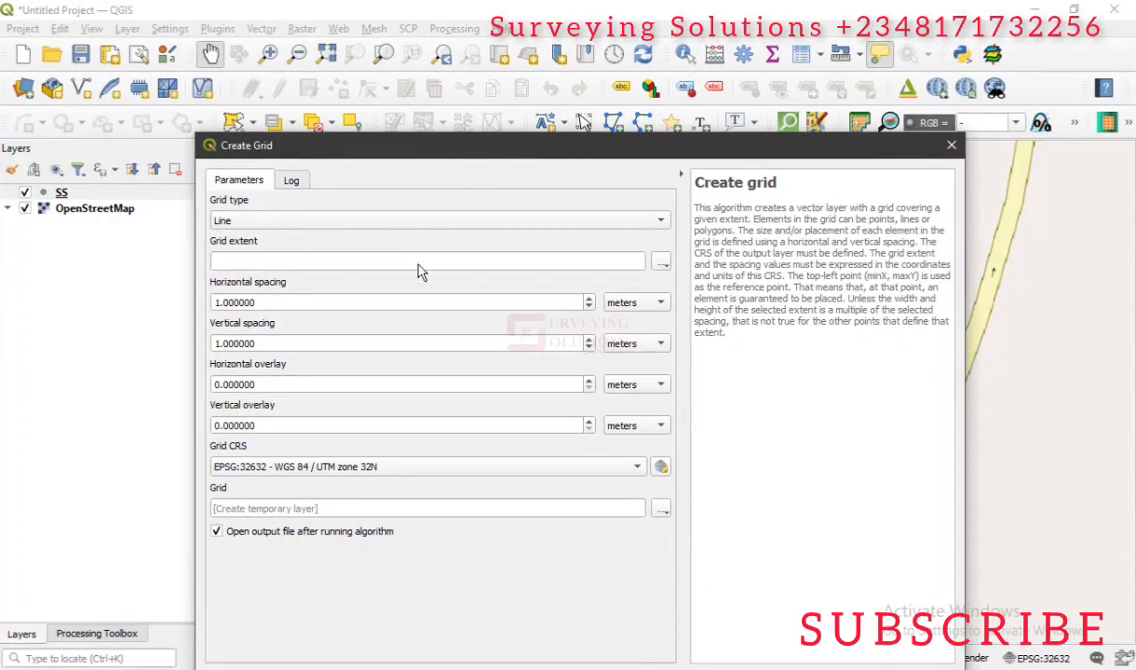
click(663, 264)
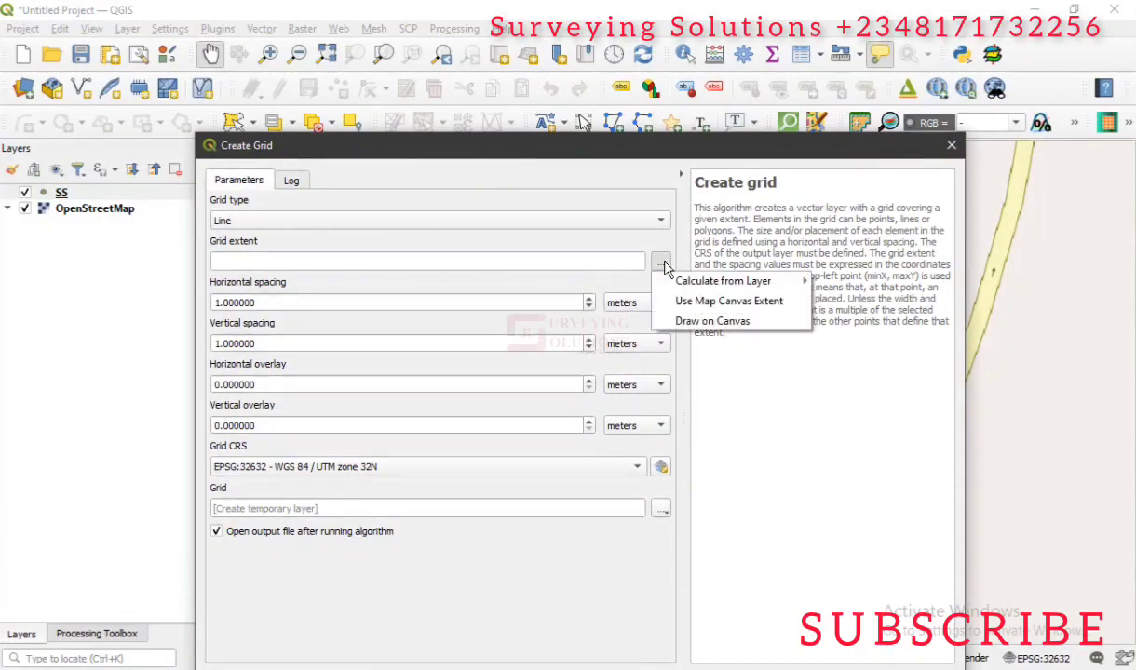
mouse_move(673, 288)
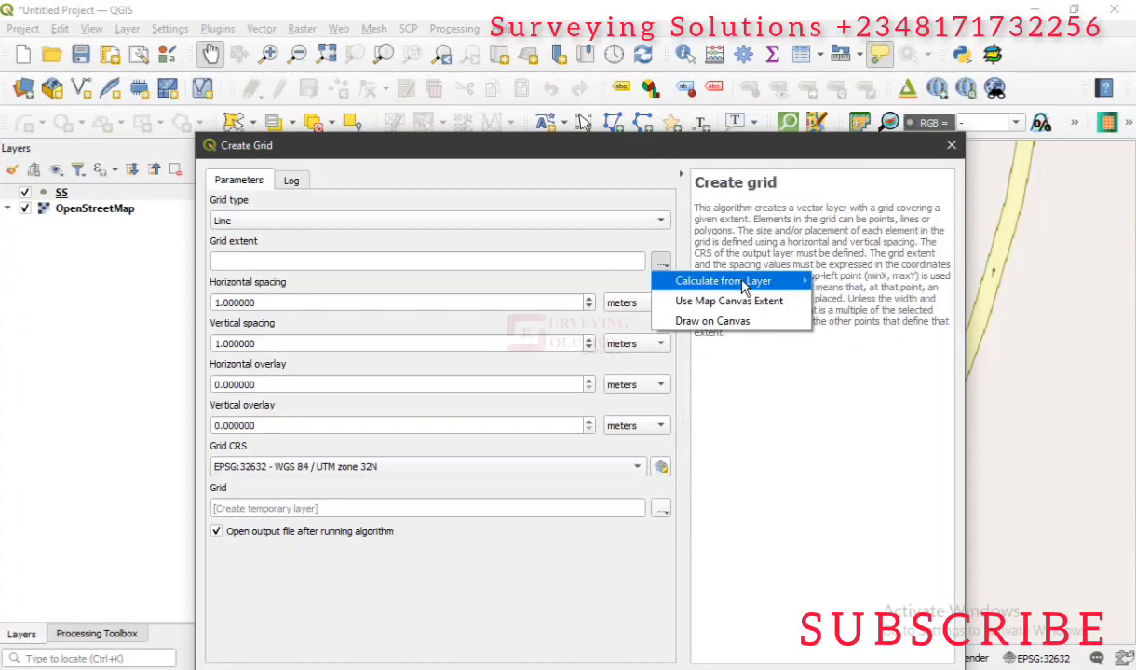
click(851, 282)
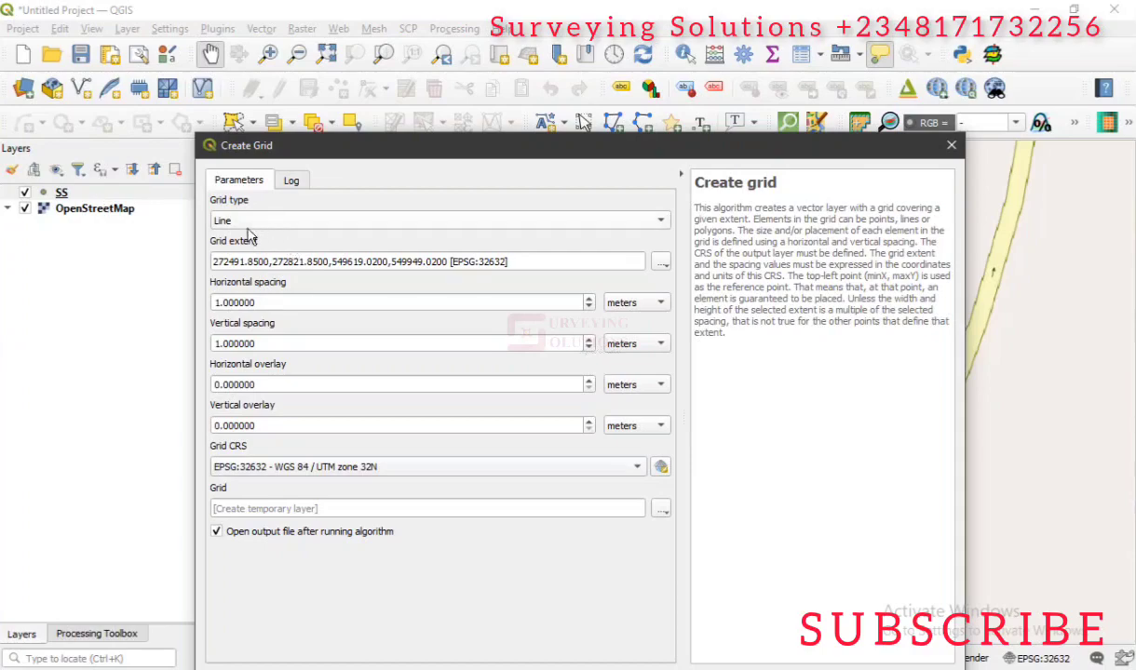
- Enter 100 horizontal and 50 vertical spacing, keeping meters as units and Line as type
click(217, 302)
text(00)
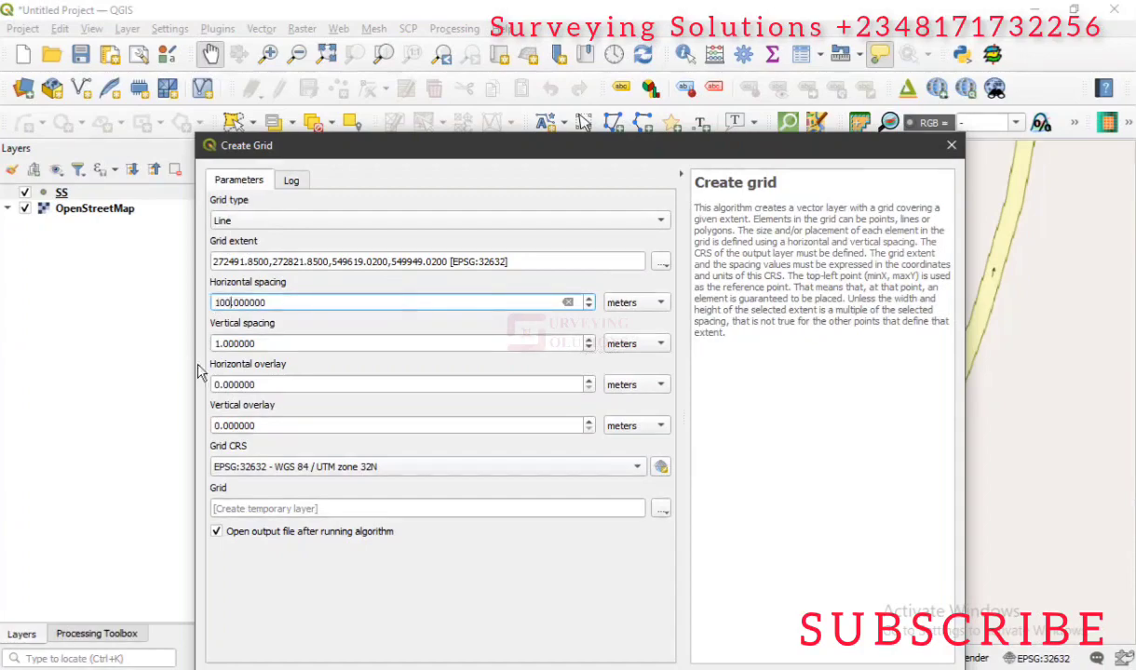
drag(219, 344, 206, 352)
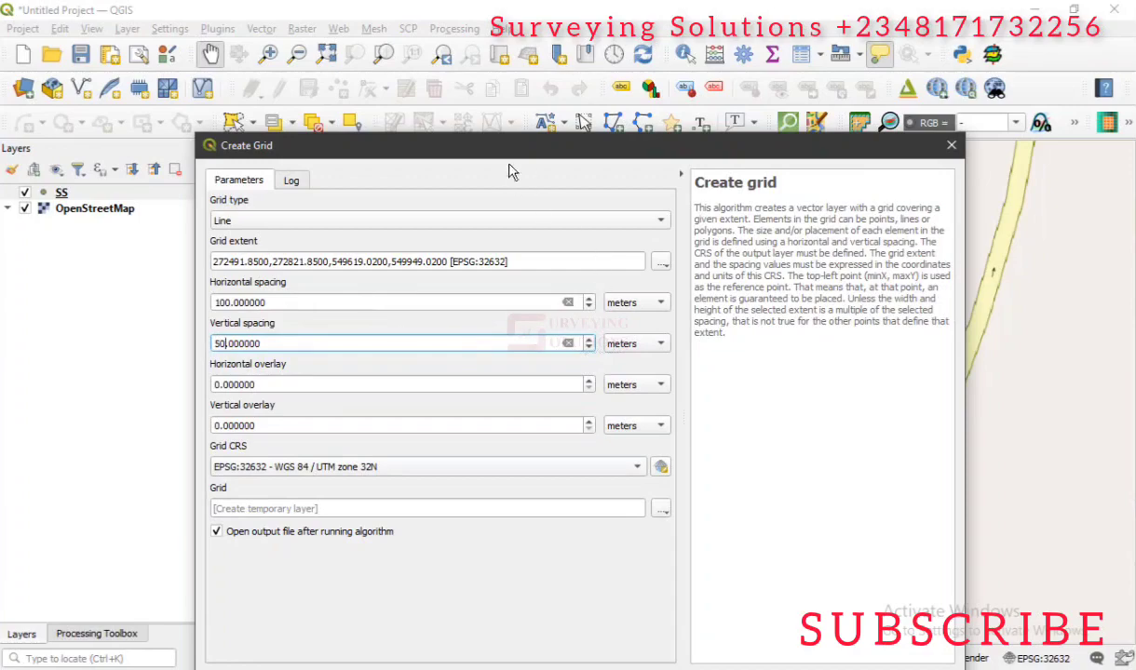
drag(510, 140, 525, 63)
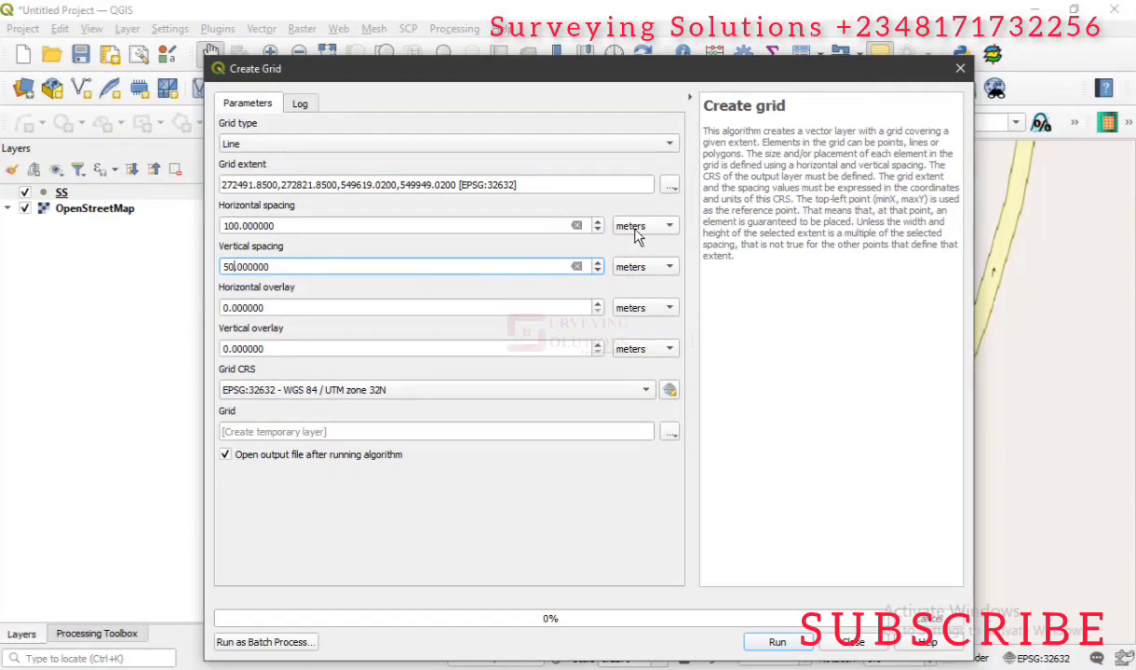
click(117, 193)
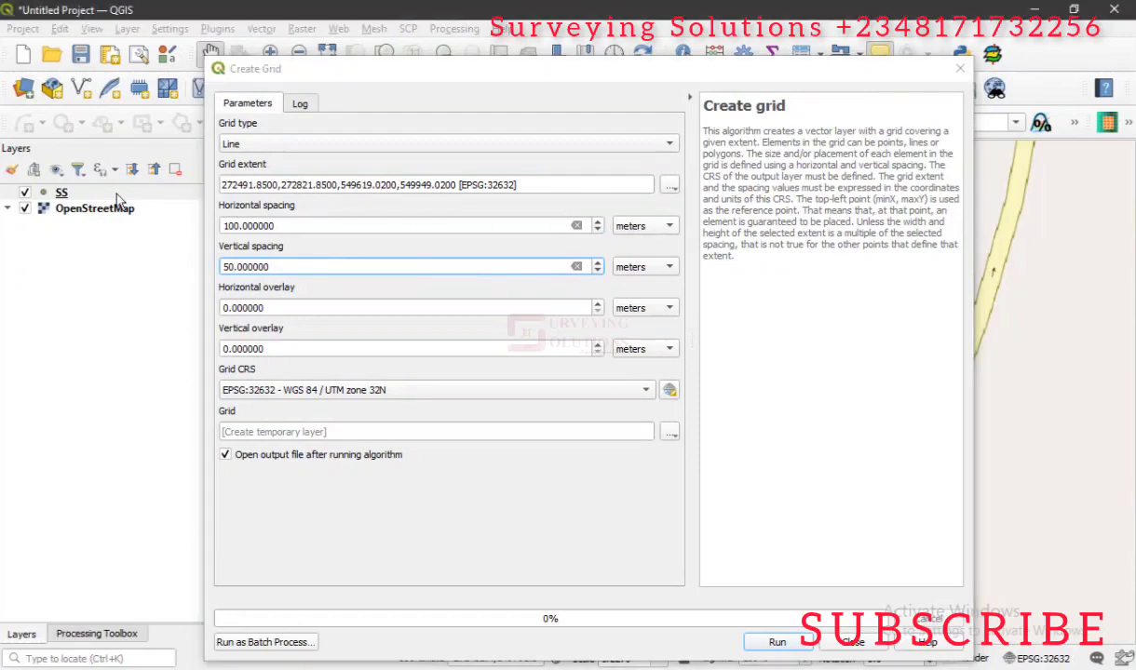
click(384, 69)
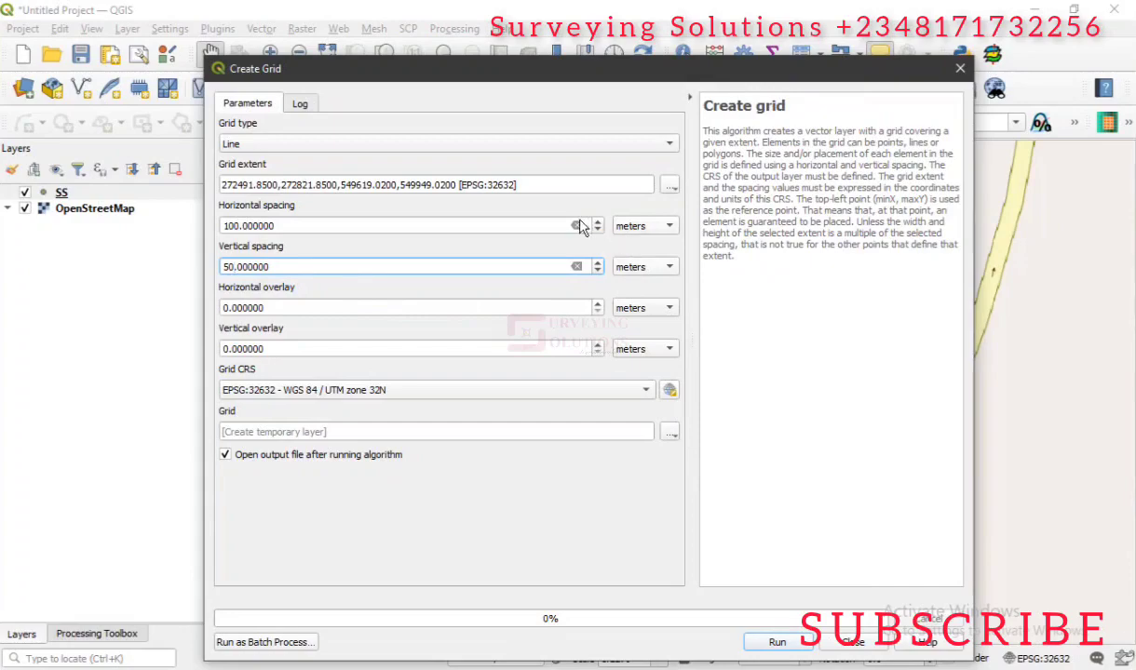
click(634, 228)
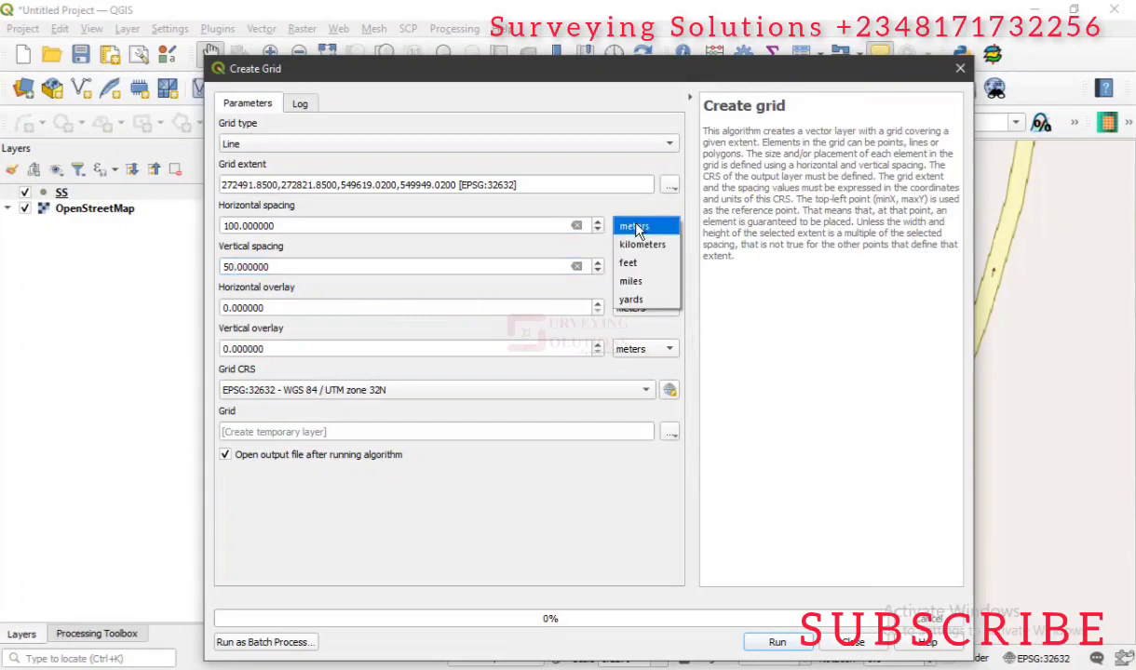
click(636, 226)
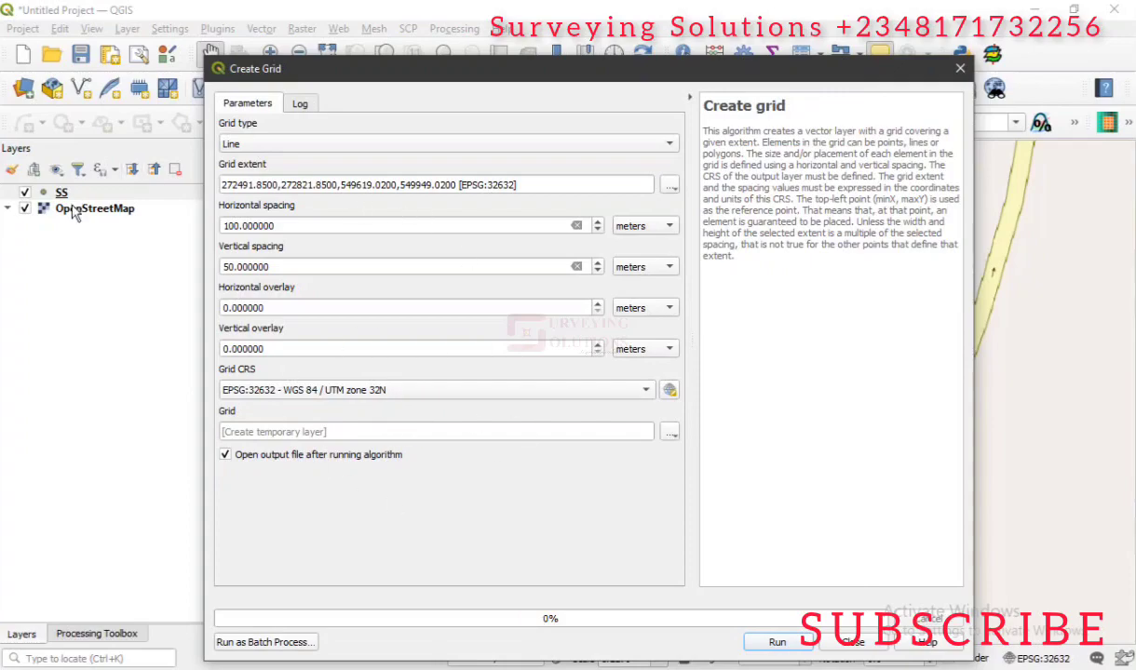
click(304, 144)
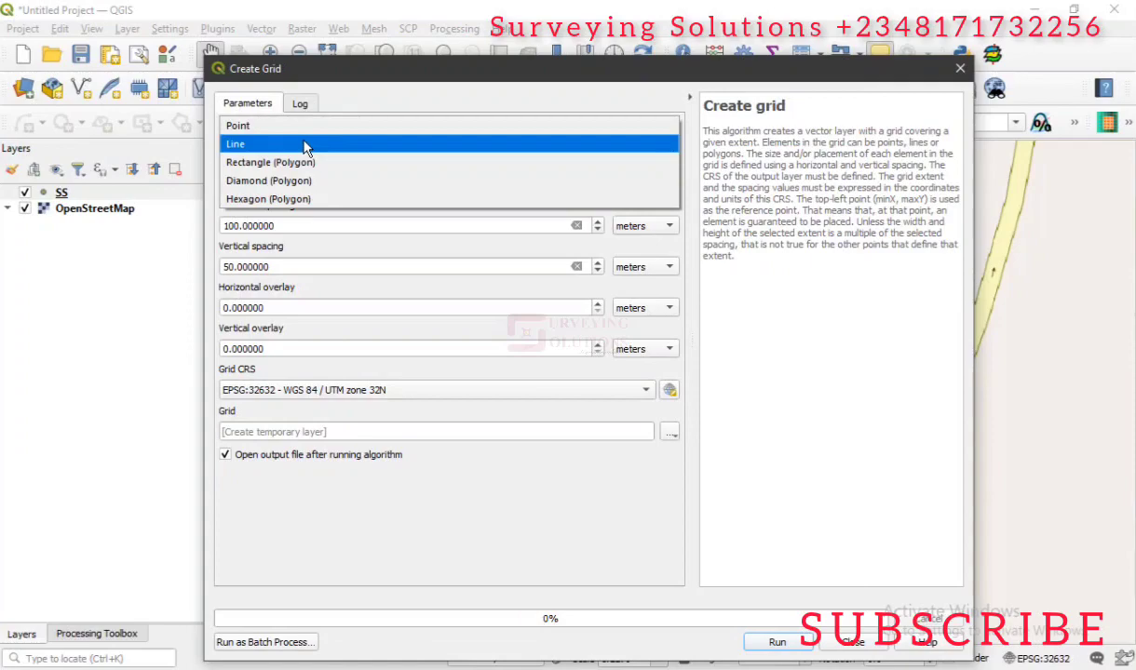
click(303, 145)
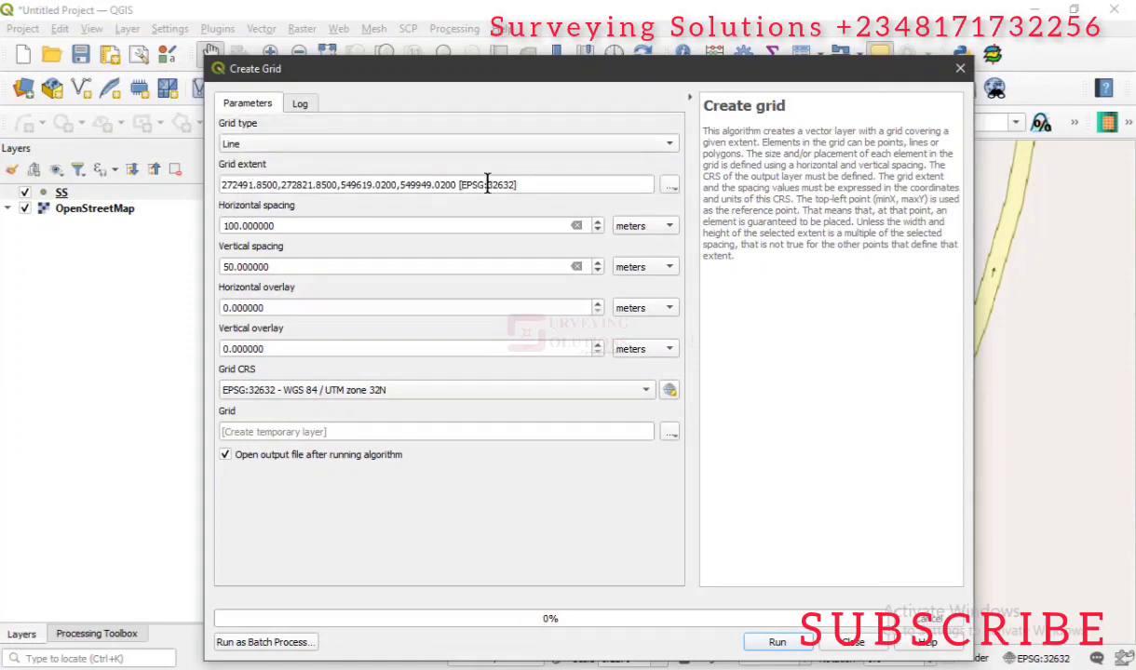
mouse_move(573, 72)
mouse_down()
mouse_move(582, 67)
mouse_move(472, 484)
mouse_move(503, 544)
mouse_move(564, 83)
mouse_up()
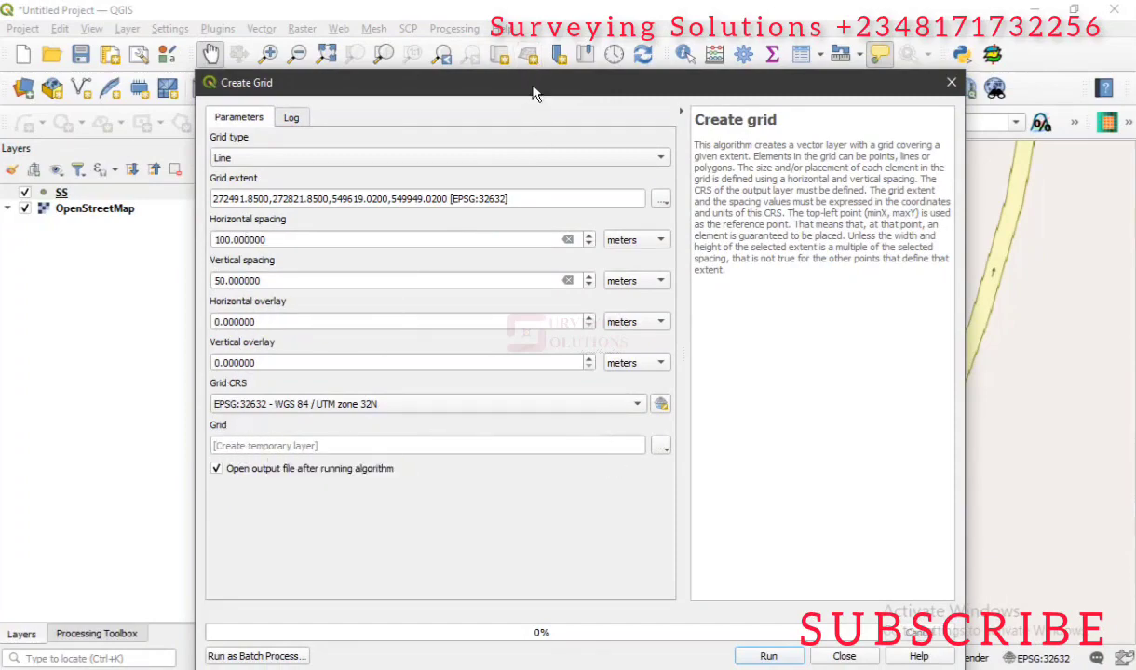
- Run Create Grid and move the dialog aside to view the new Grid lines
drag(508, 84, 487, 34)
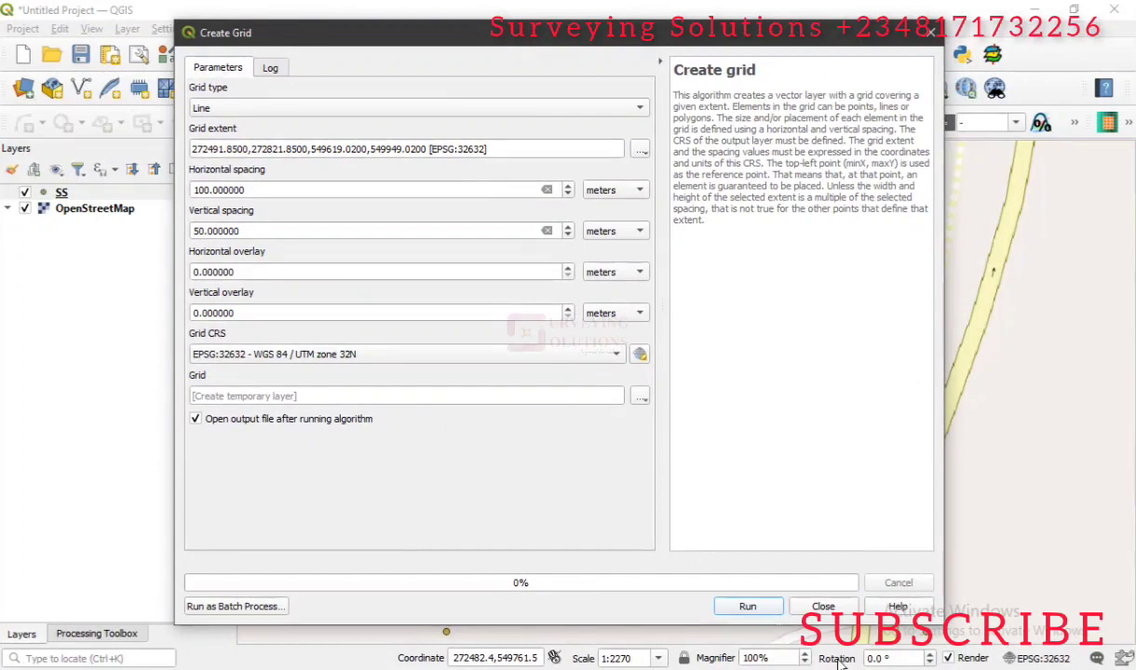
click(738, 610)
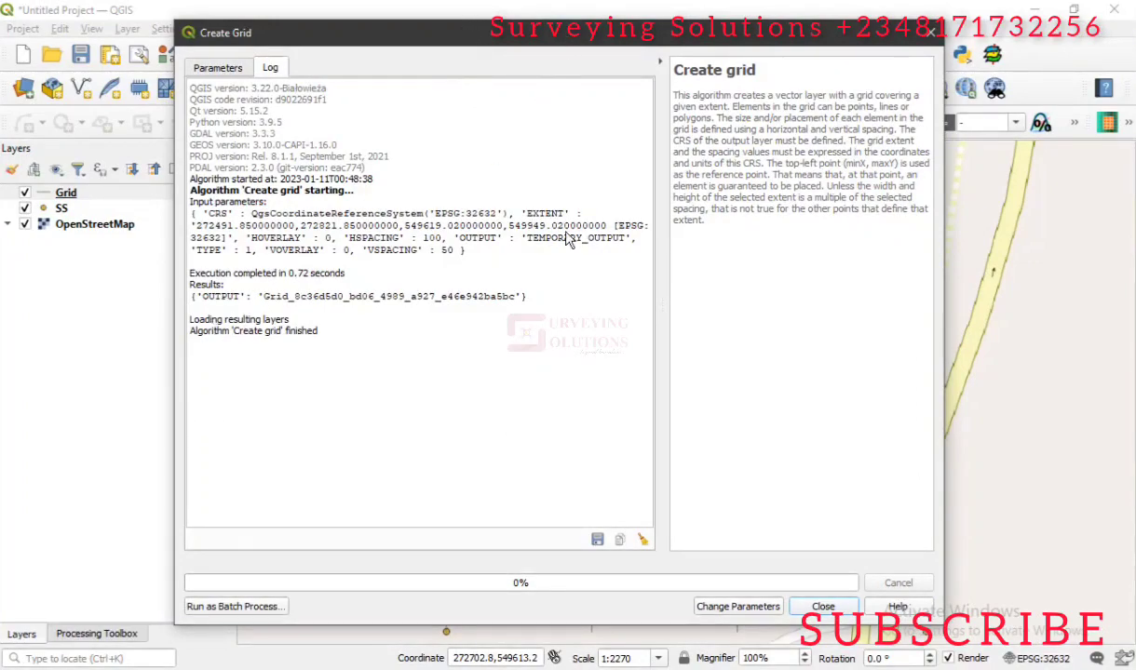
drag(573, 33, 543, 660)
scroll(703, 285, down, 1)
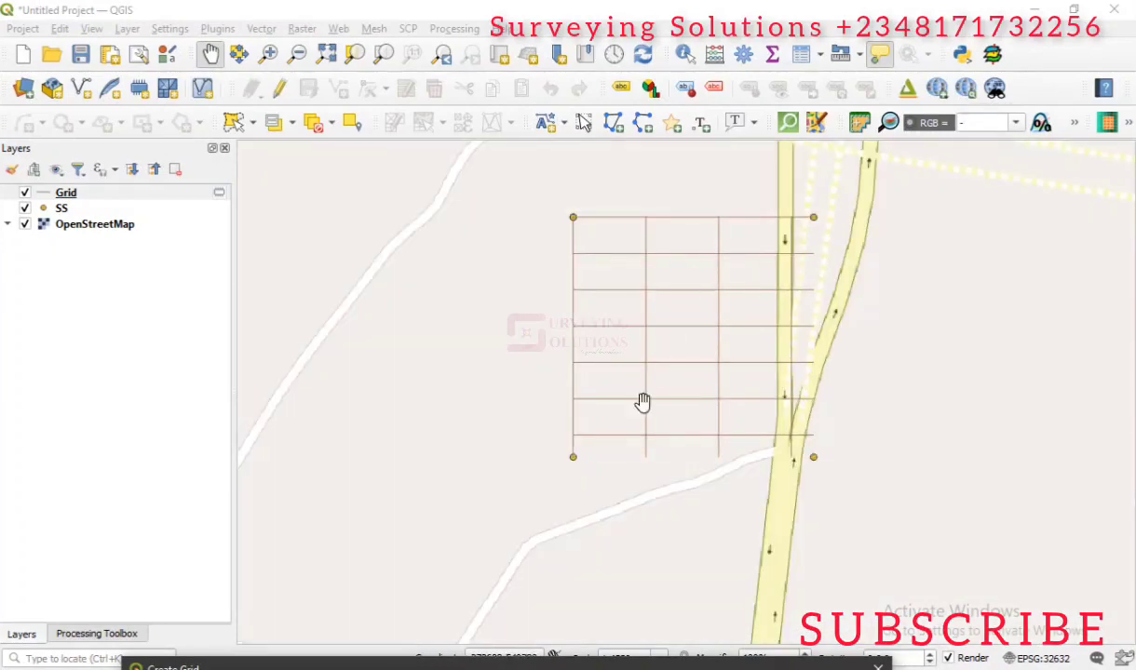
- Zoom the map to the full extent of the Grid layer
click(93, 193)
click(93, 193)
click(381, 54)
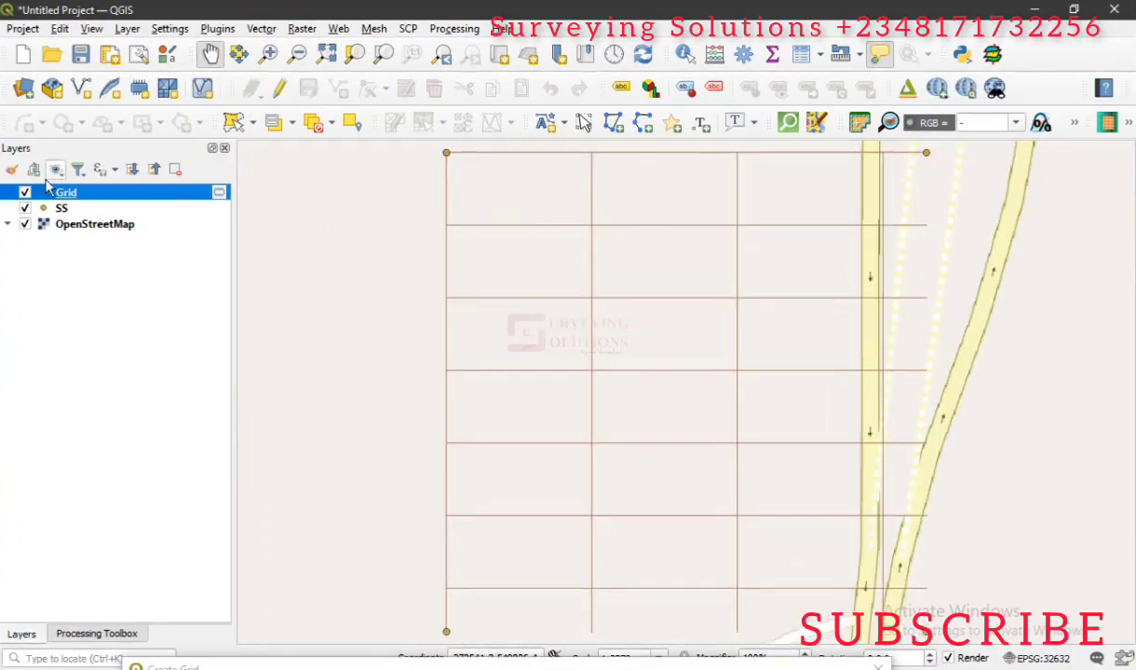
- Review the Grid attribute table's 11 features with left, top, right, bottom coordinates
right_click(149, 191)
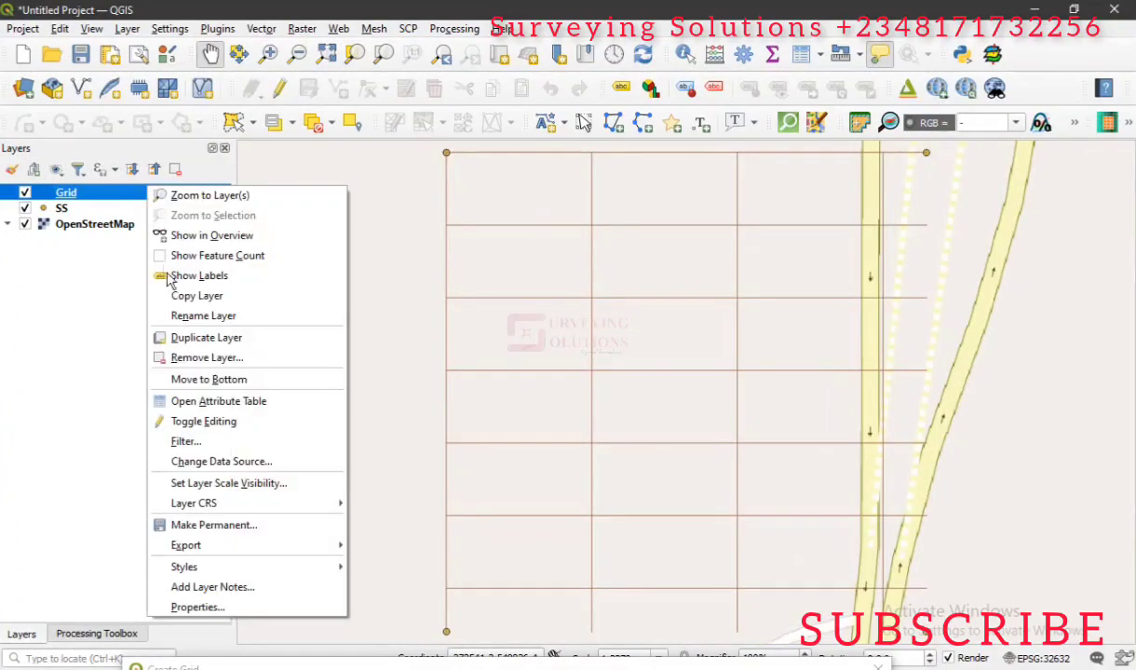
click(198, 404)
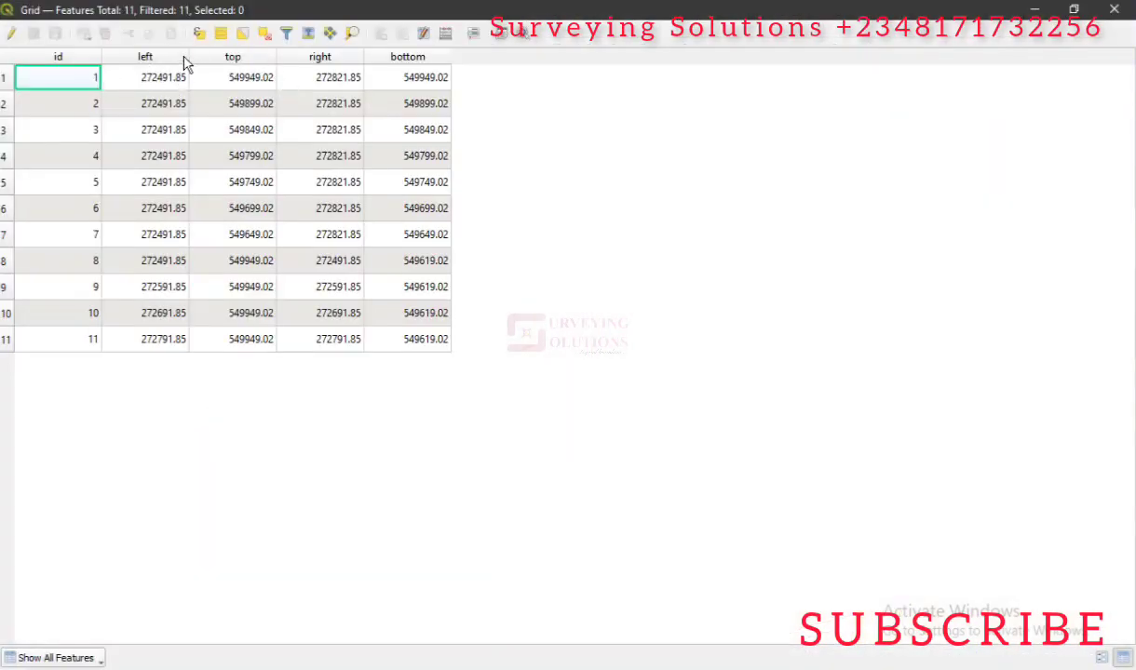
double_click(188, 56)
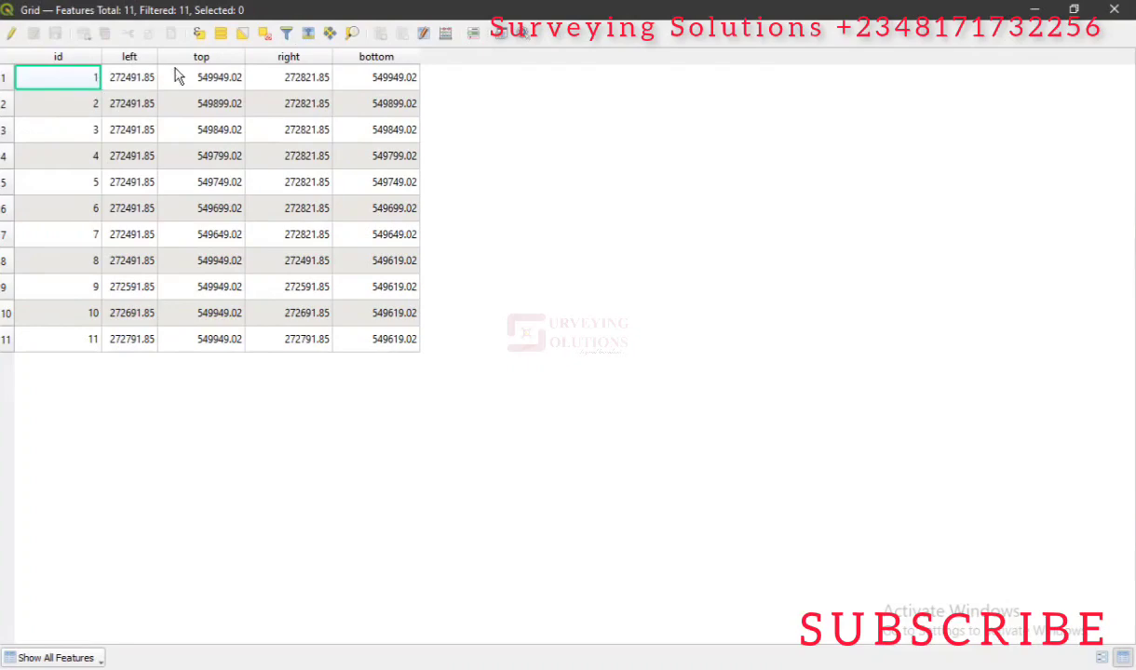
click(1115, 9)
right_click(162, 192)
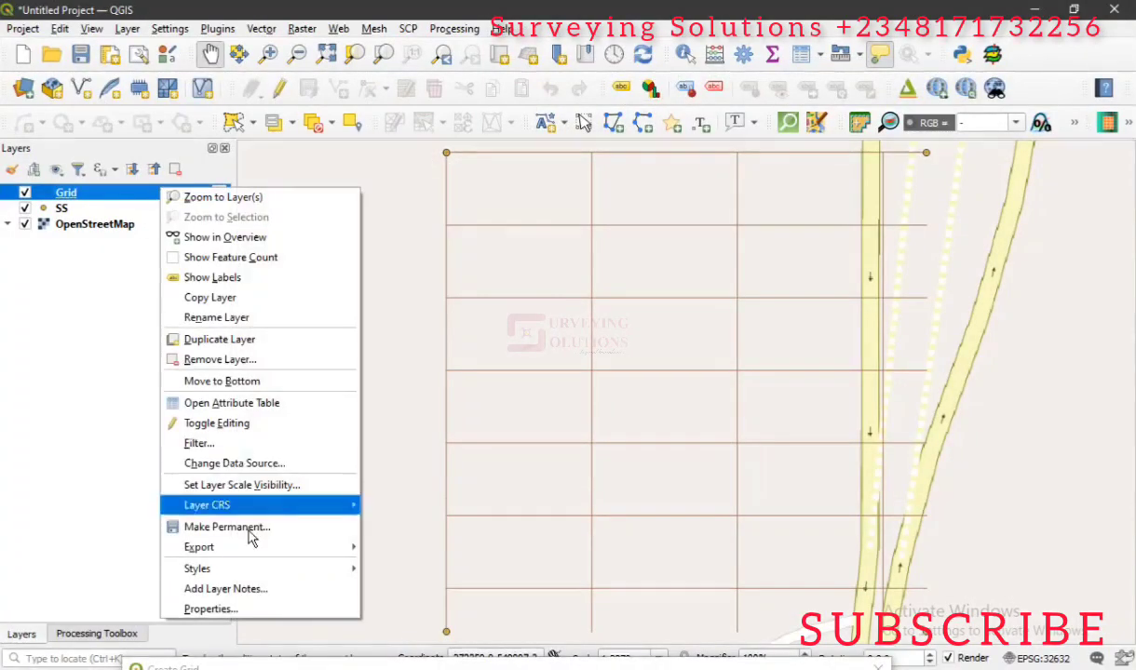
mouse_move(249, 553)
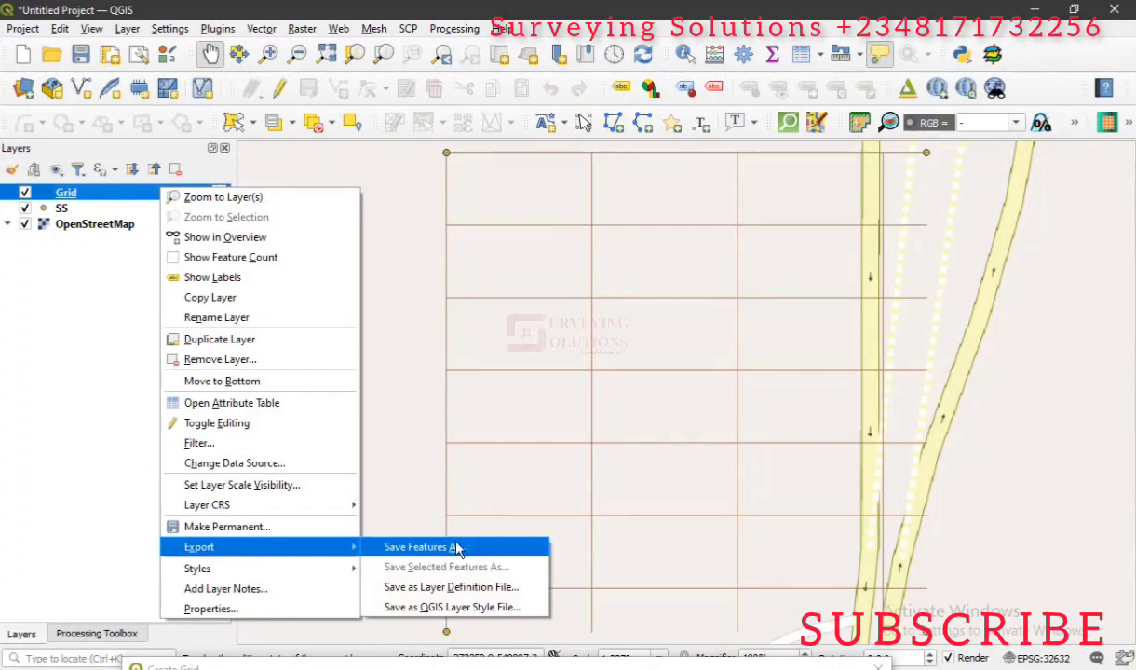
- Save the Grid layer's features with Comma Separated Value [CSV] as the format
click(456, 550)
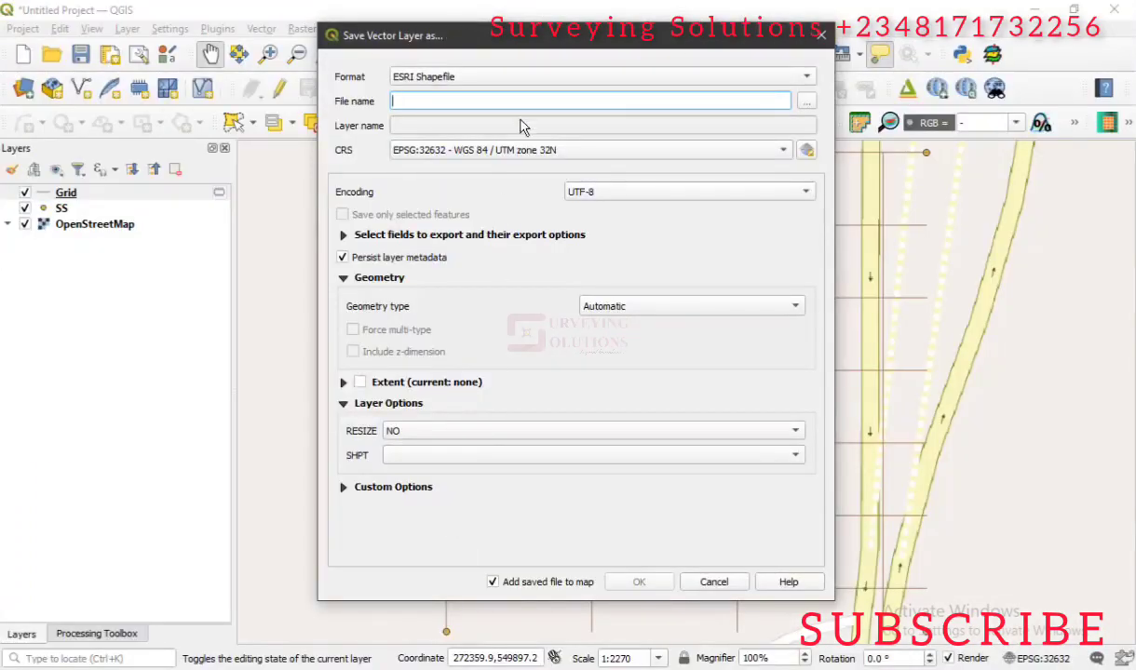
click(517, 76)
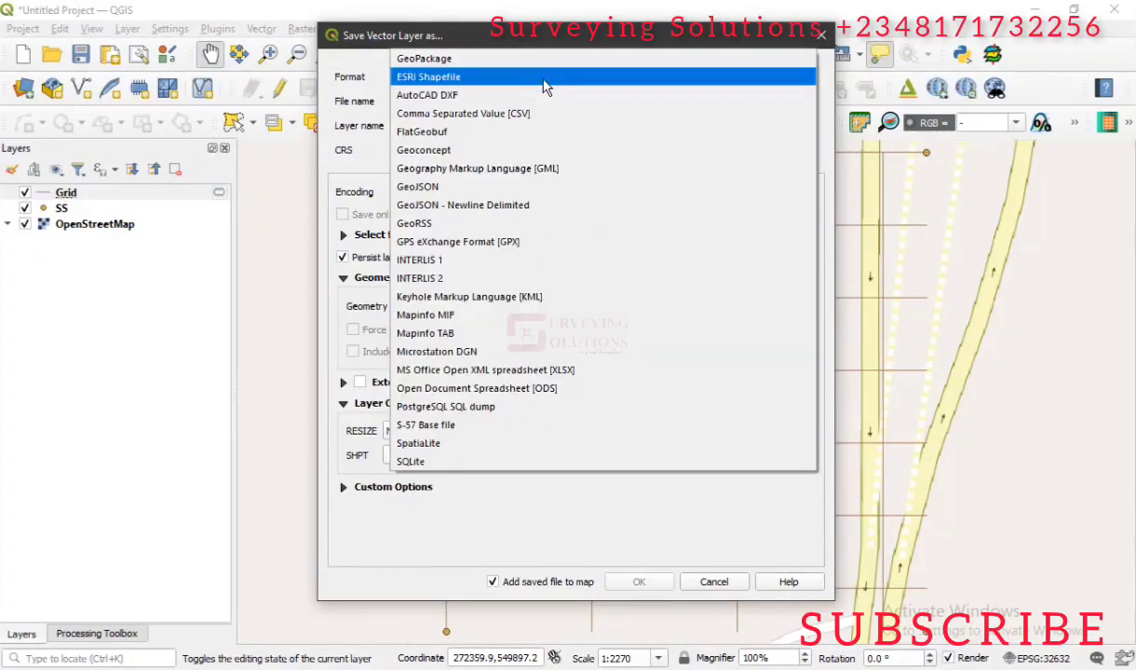
click(520, 113)
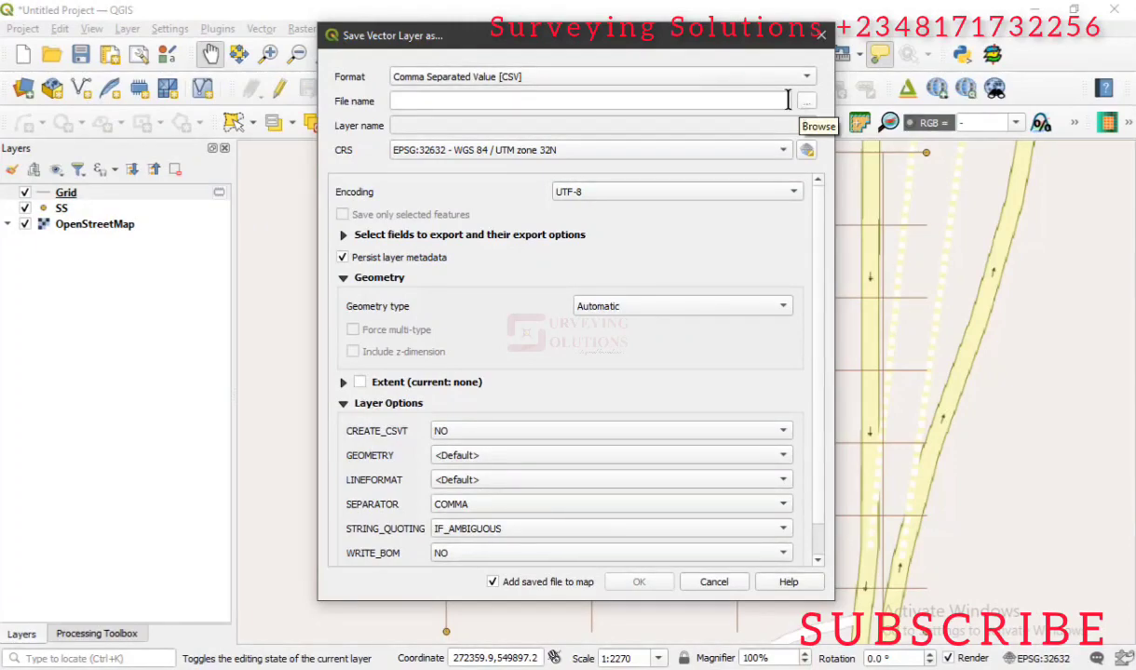
- Reposition the Save Vector Layer dialog and browse to the GRIDDING folder for the output
drag(614, 39, 161, 193)
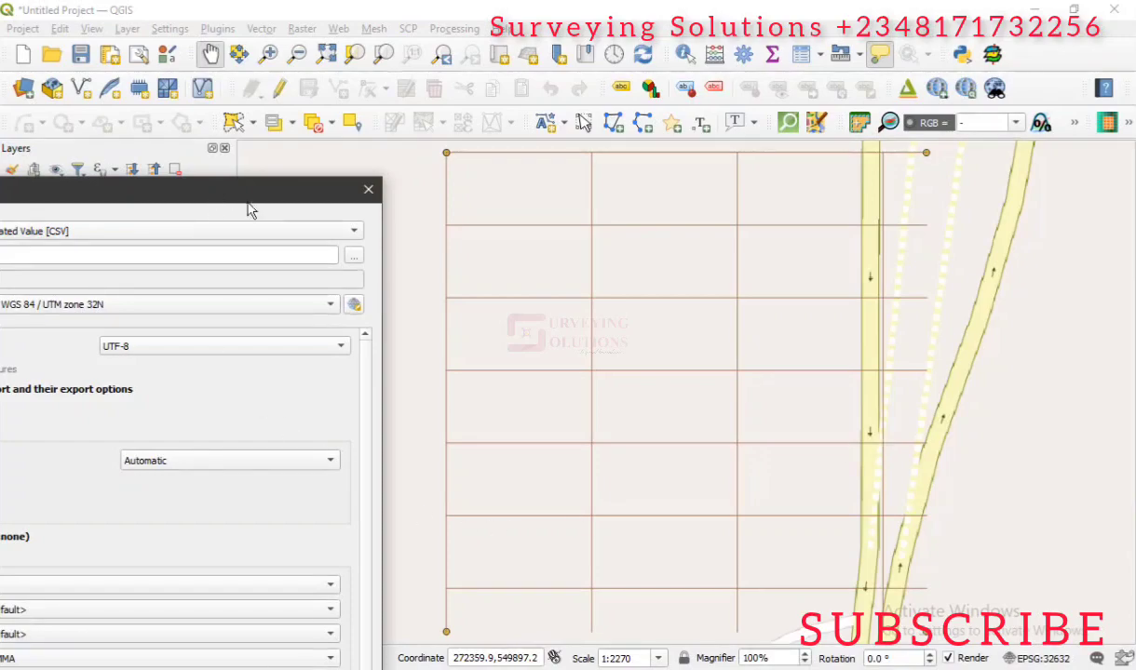
drag(244, 198, 478, 106)
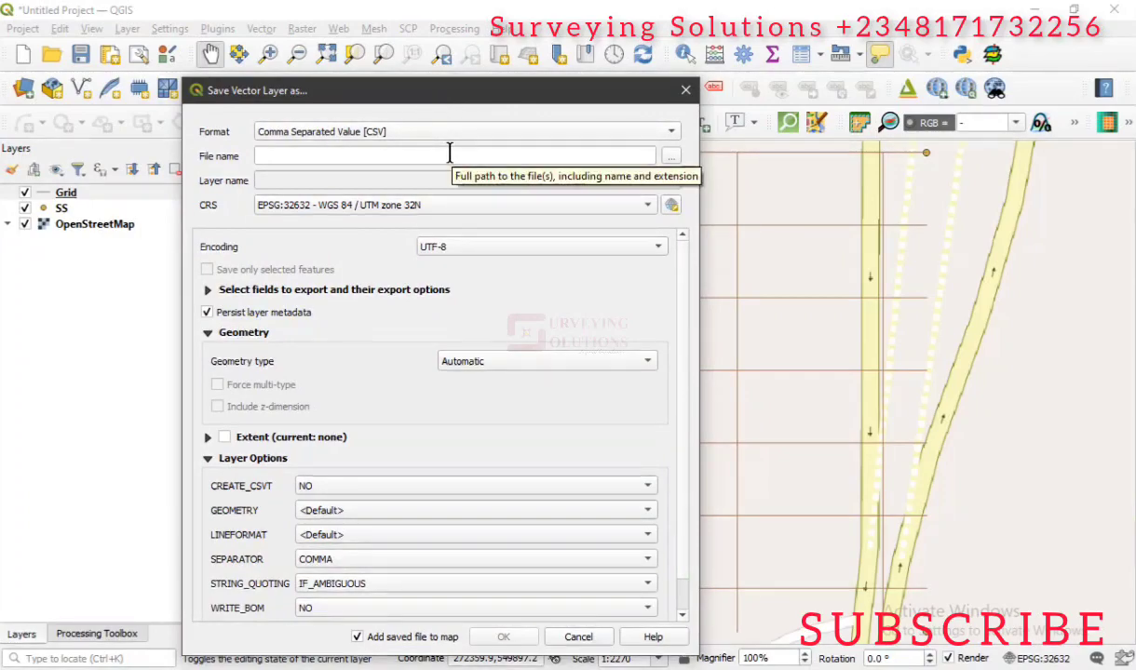
drag(459, 93, 496, 15)
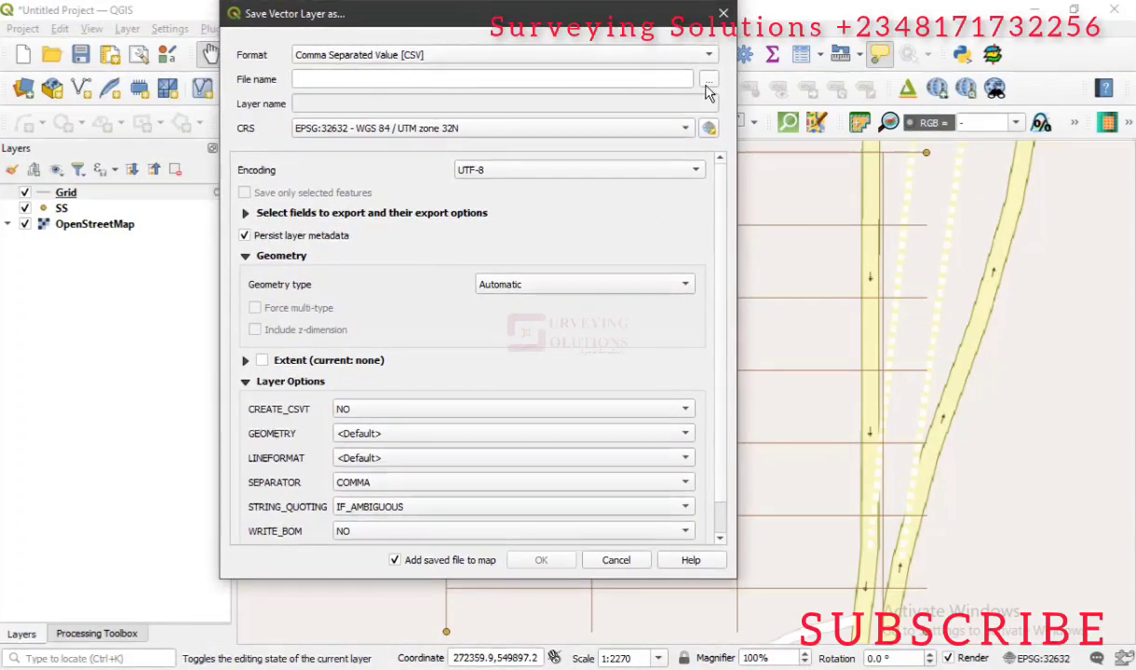
click(709, 80)
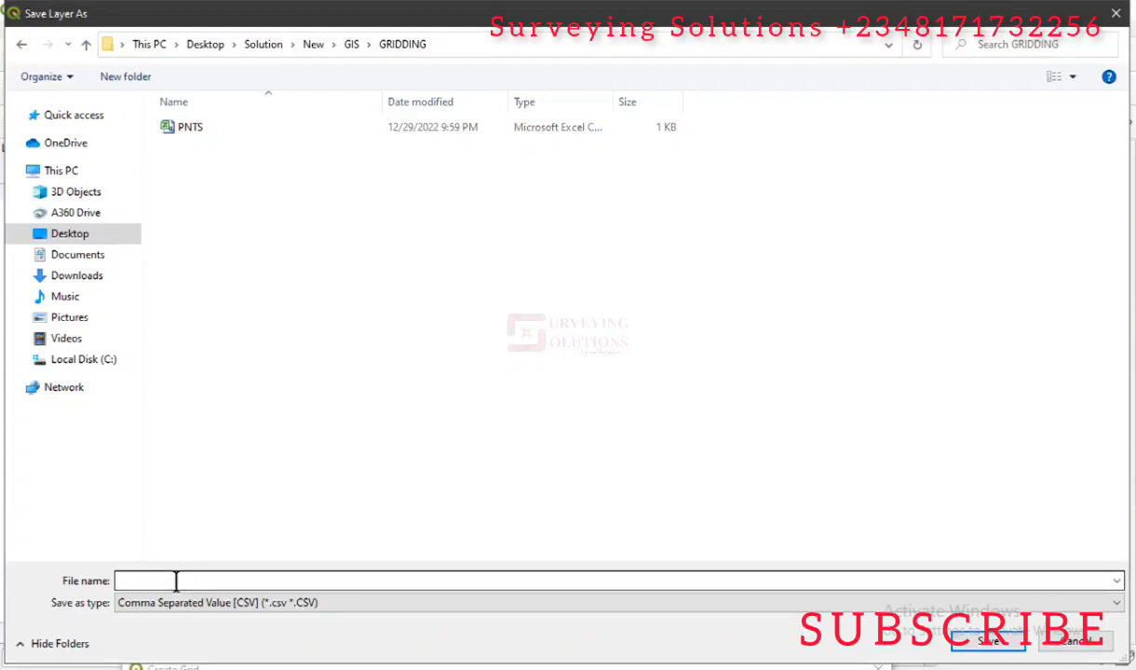
- Name the output file DATTTA in the GRIDDING folder and confirm it
click(176, 581)
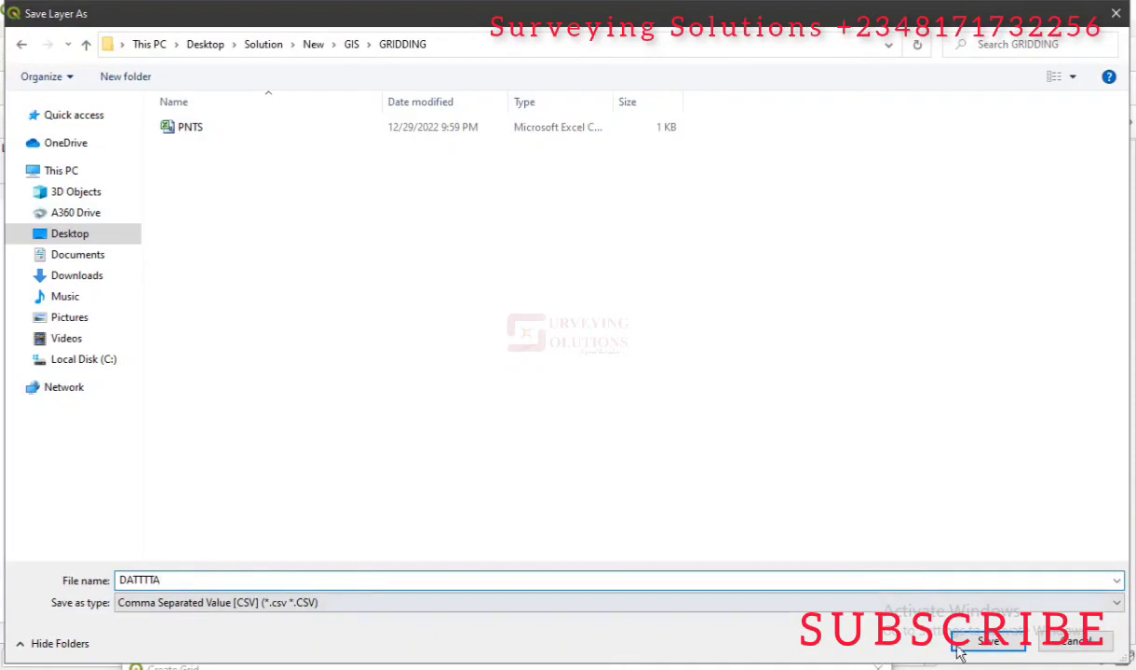
click(985, 642)
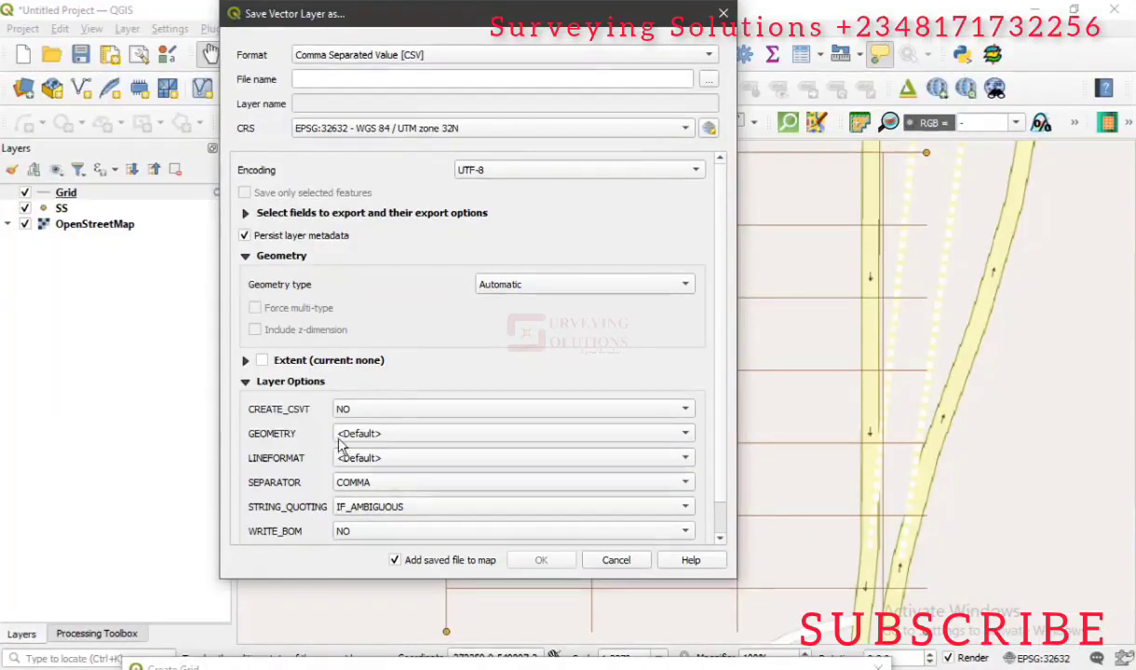
- Set GEOMETRY to AS_XY and export the Grid layer to DATTTA.csv
click(391, 435)
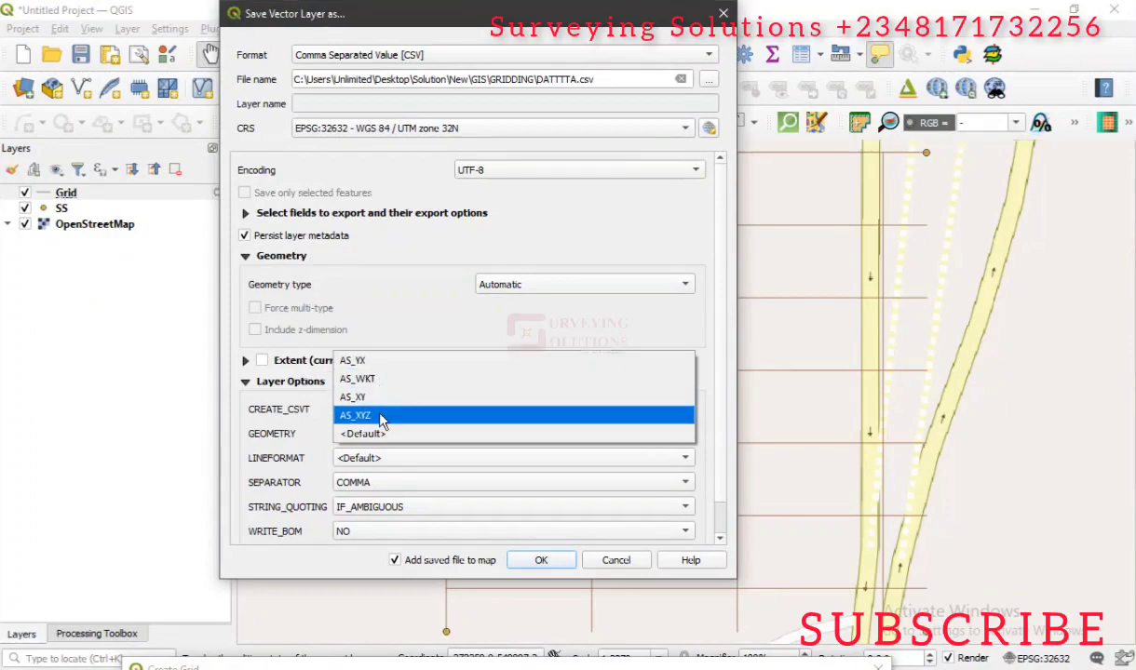
click(377, 398)
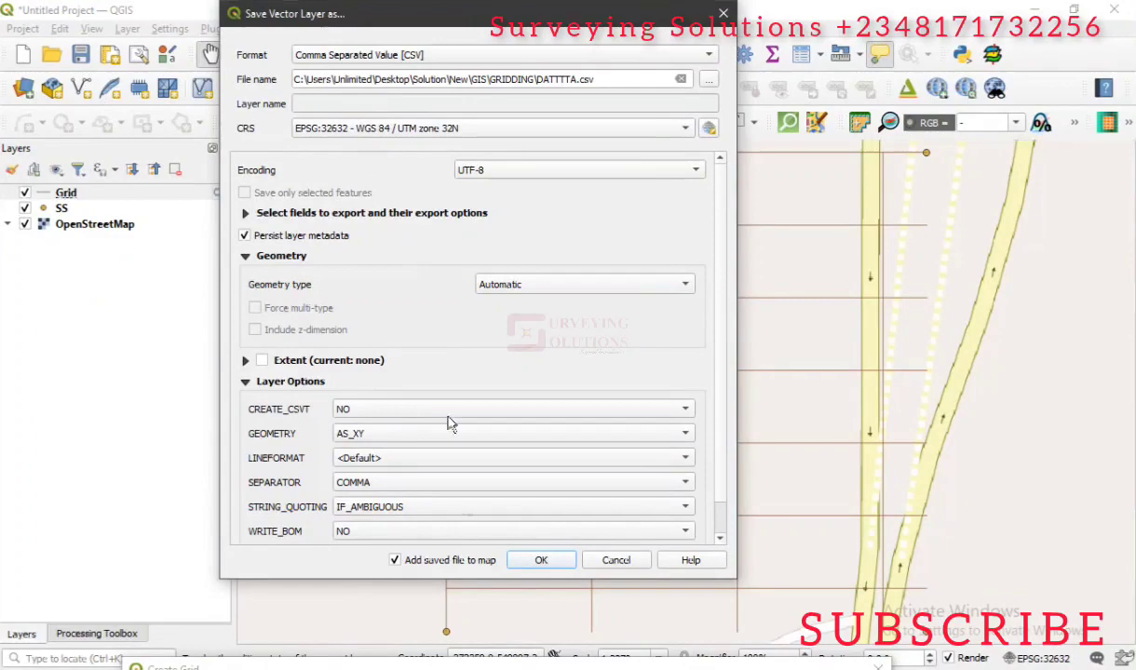
click(542, 561)
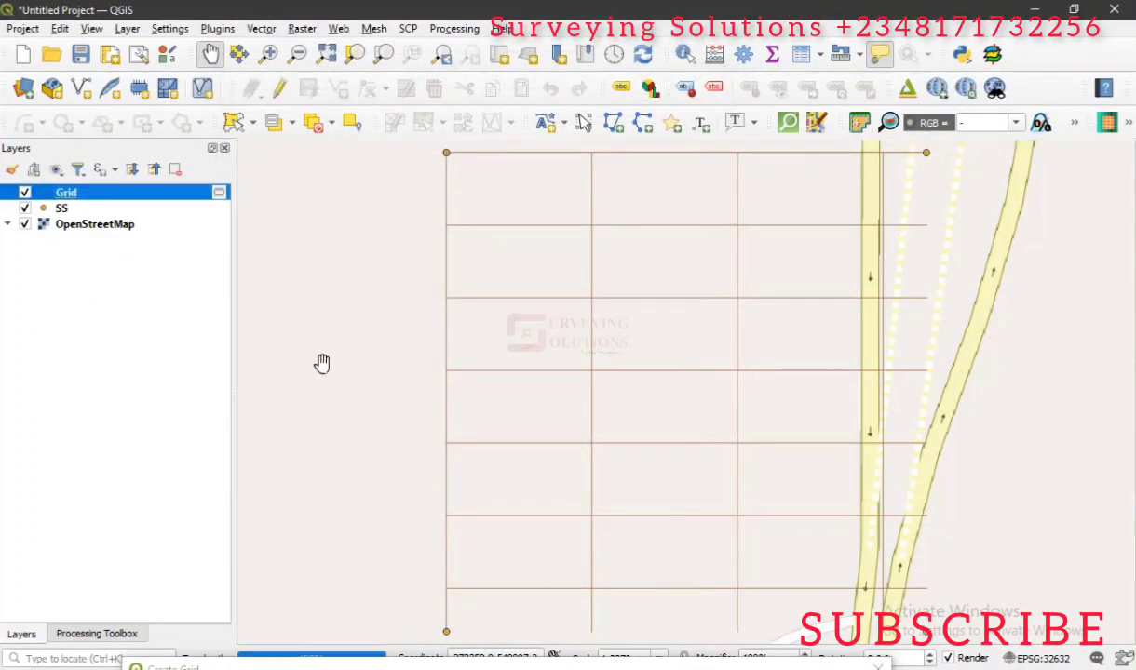
- Close the Create Grid window and open DATTTA.csv in Excel from the export message
click(419, 667)
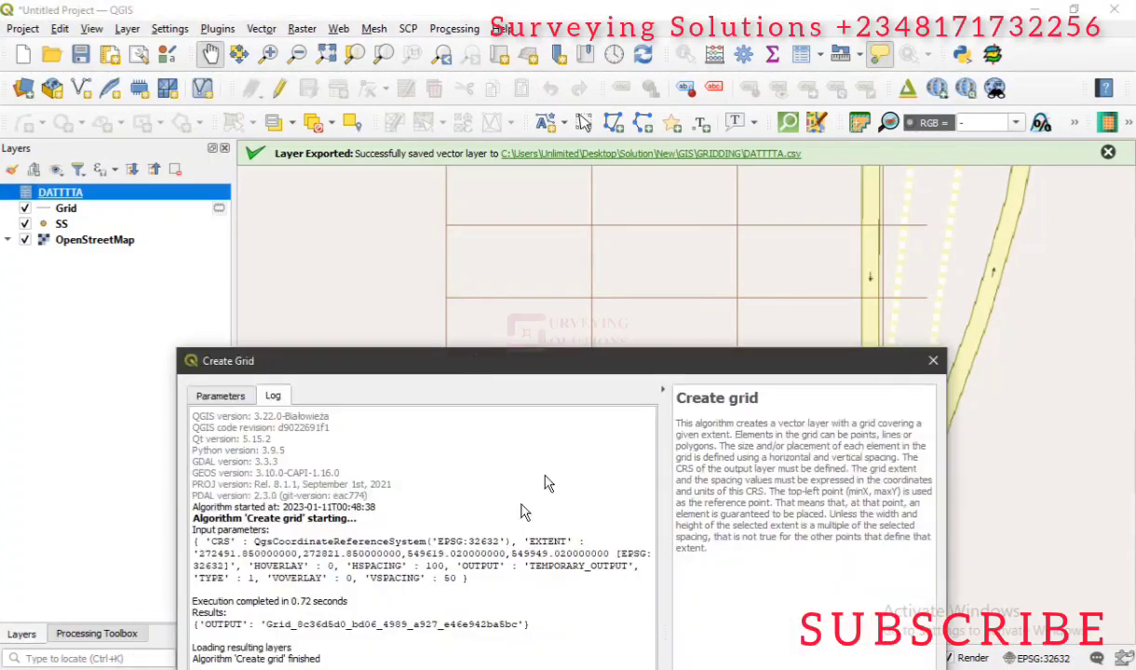
click(932, 362)
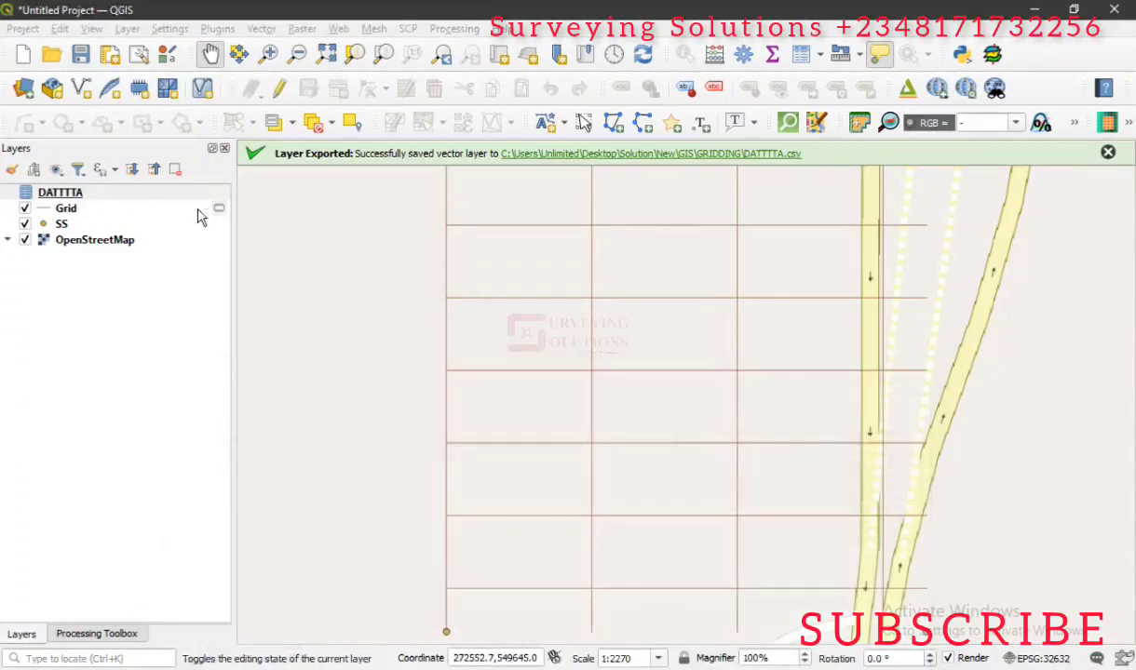
click(684, 153)
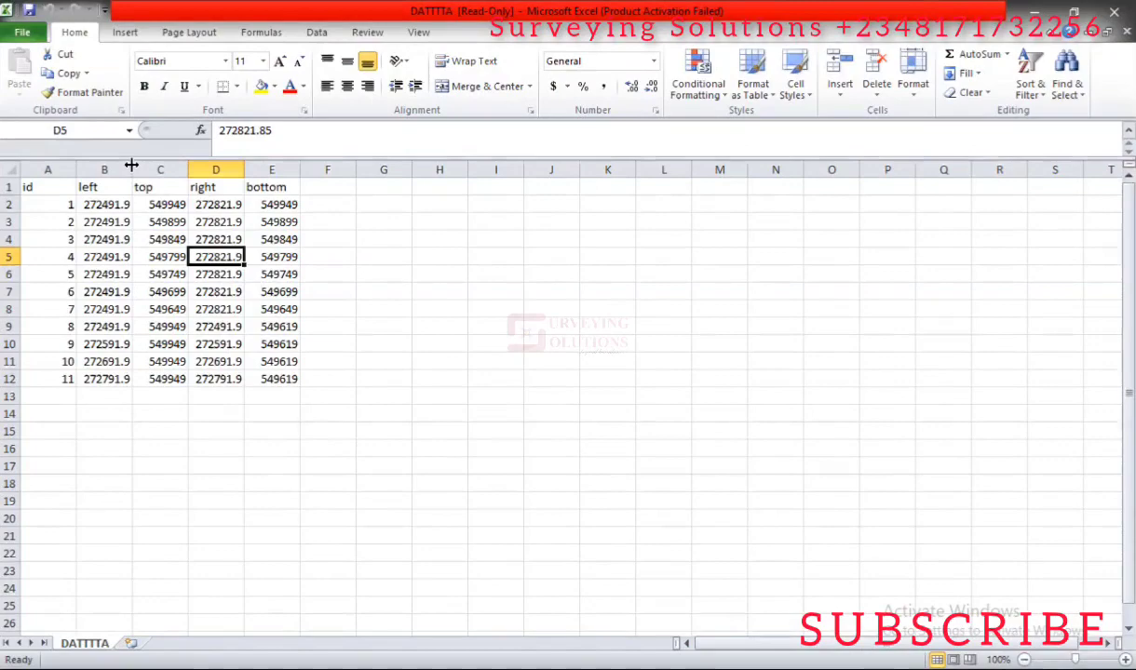
- Autofit column B to its values and clear header row 1
drag(132, 165, 133, 165)
double_click(132, 165)
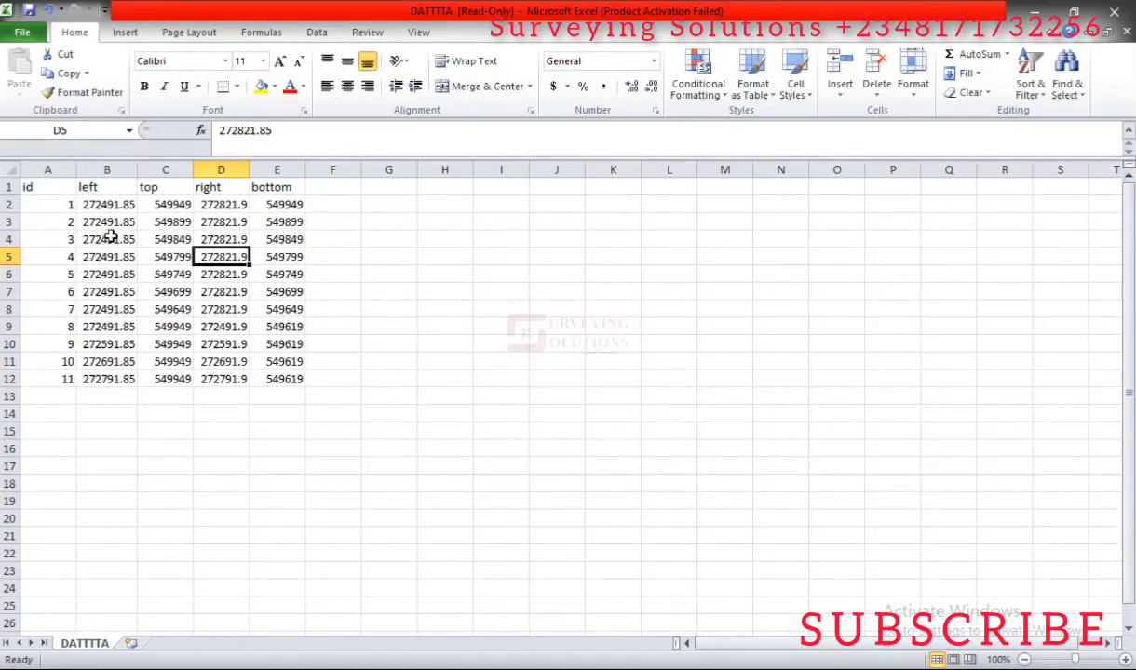
click(7, 187)
- Move the right values from D2:D12 down into B13:B23
drag(220, 204, 216, 380)
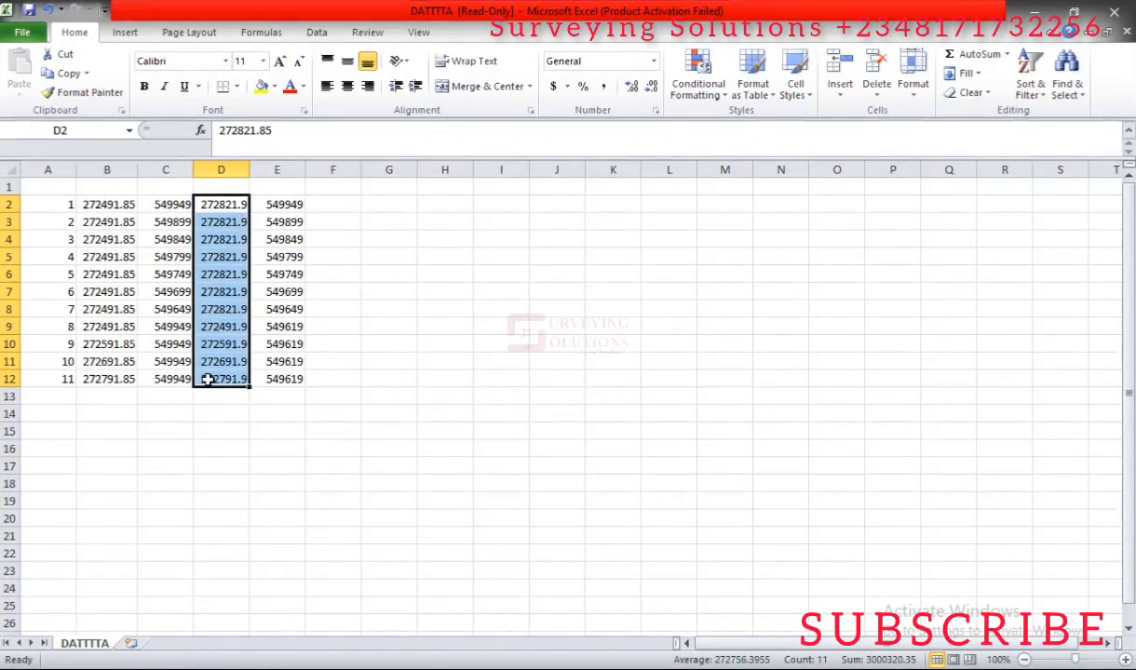
key(ctrl+c)
click(112, 395)
key(shift+Down)
key(shift+Down)
key(shift+Down)
key(shift+Down)
key(shift+Down)
key(shift+Down)
key(shift+Down)
key(shift+Down)
key(shift+Down)
key(shift+Down)
key(Return)
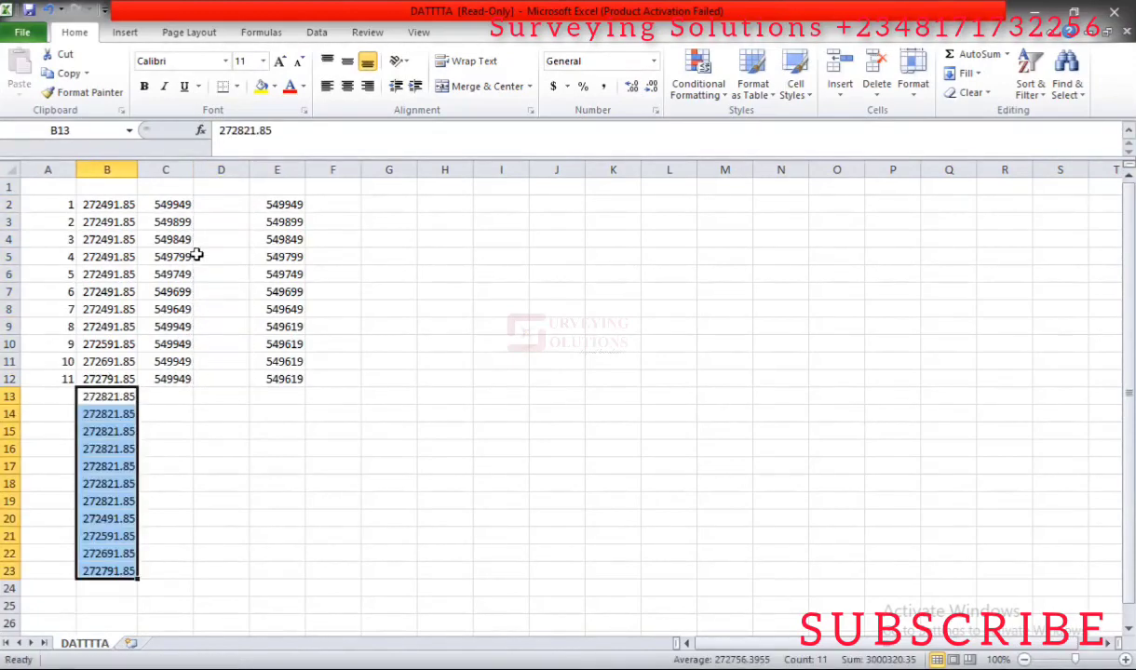
- Cut the bottom values from E2:E12 and paste them into C13:C23
drag(274, 203, 273, 382)
key(ctrl+x)
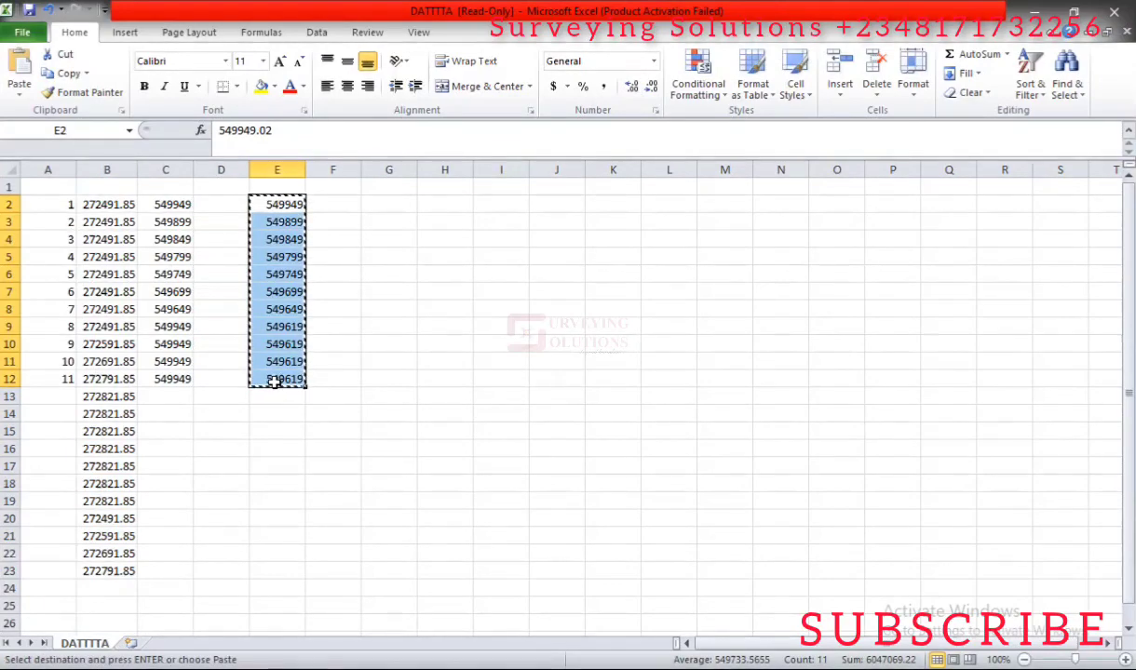
click(161, 397)
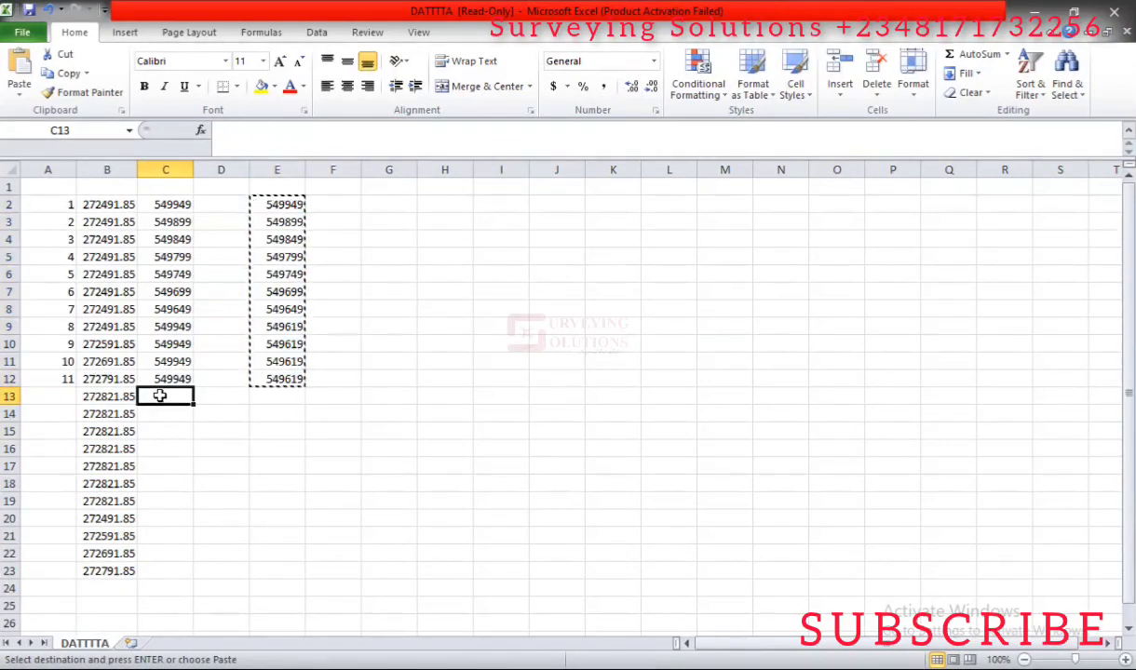
key(ctrl+v)
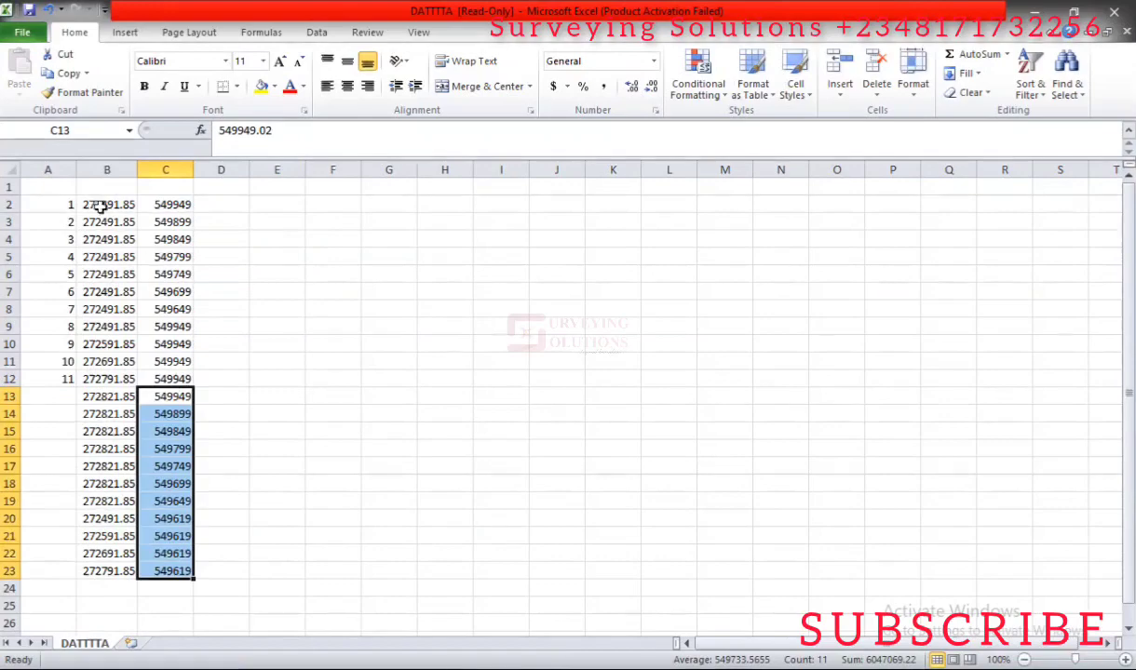
click(111, 189)
- Enter the column headings E in B1, N in C1, ID in A1 and Z in D1
text(E)
click(176, 188)
text(N)
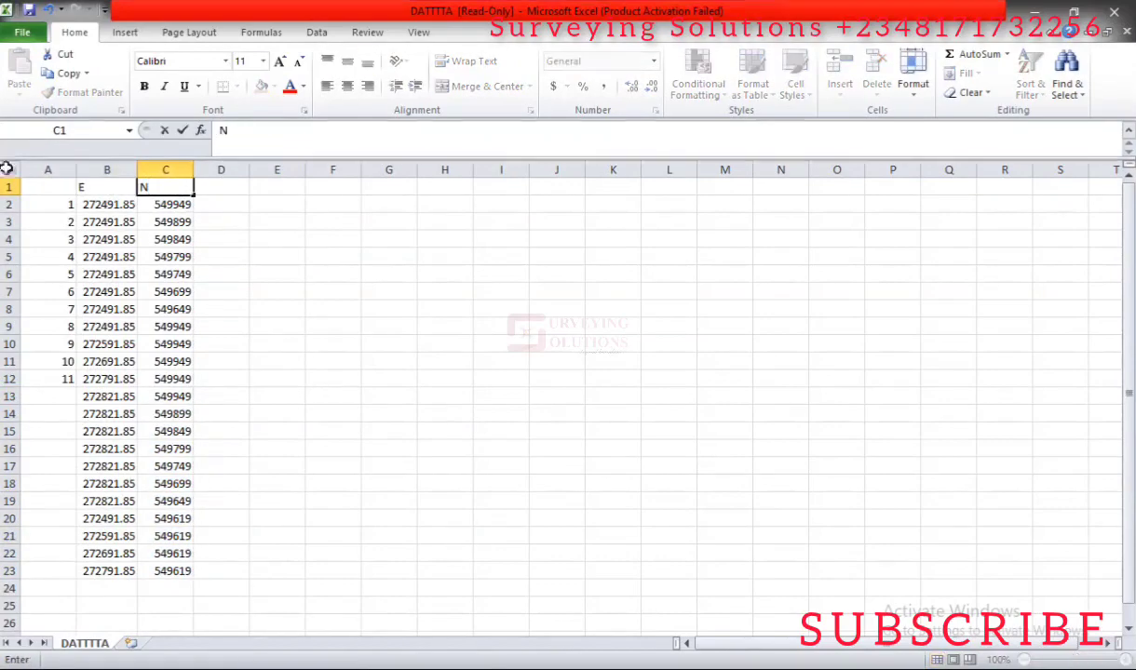
click(45, 184)
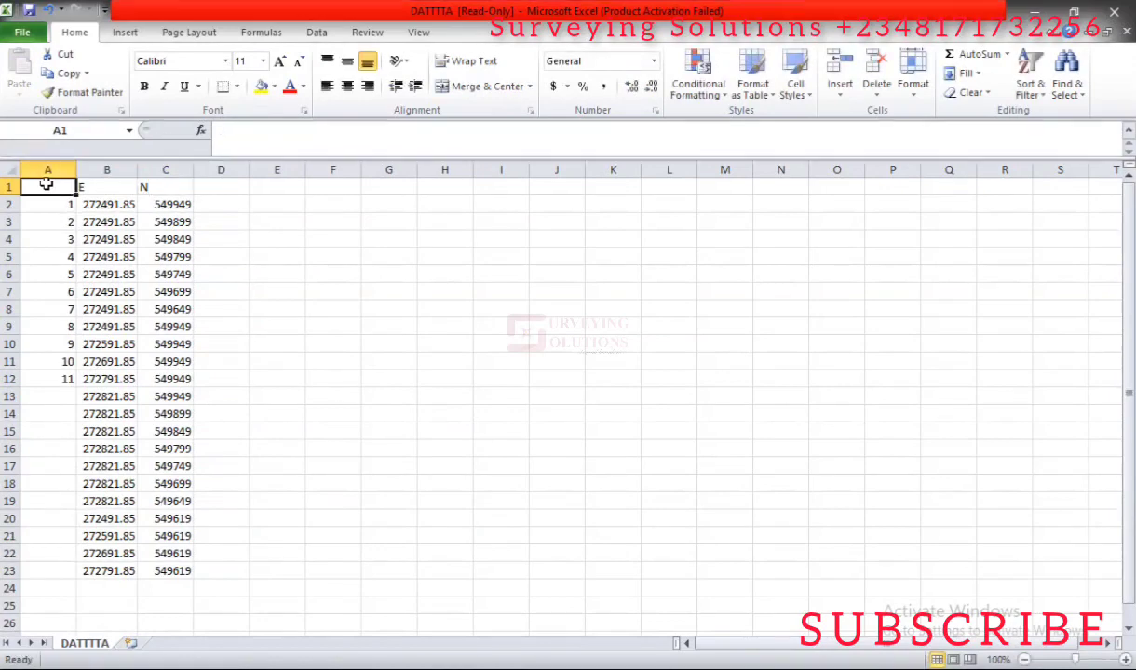
text(ID)
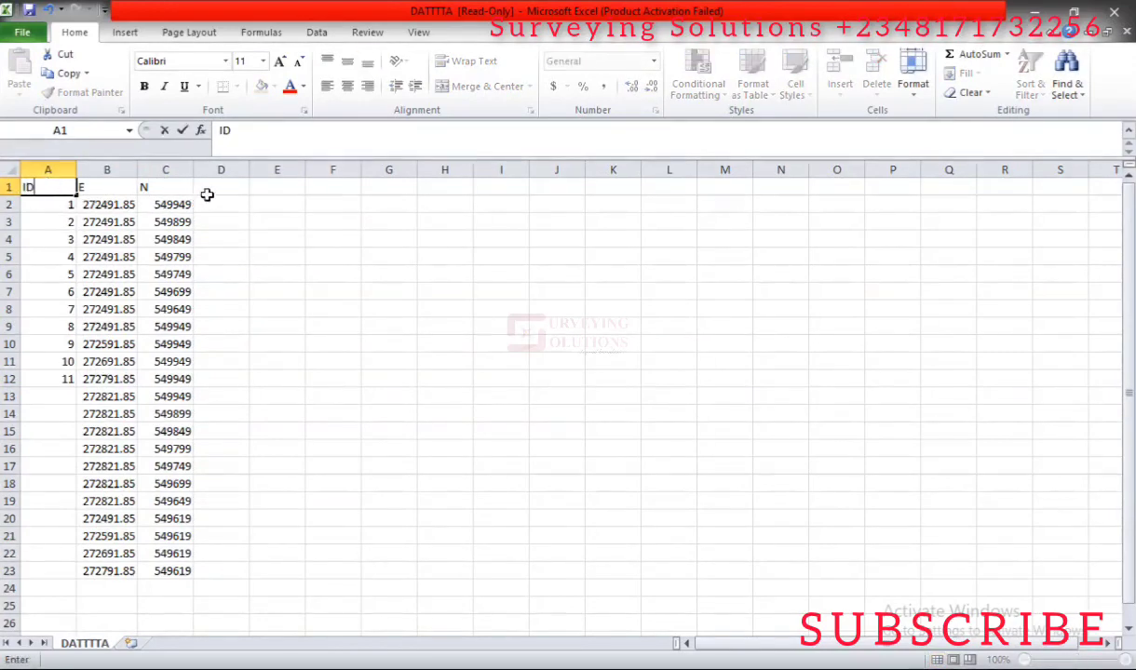
click(219, 188)
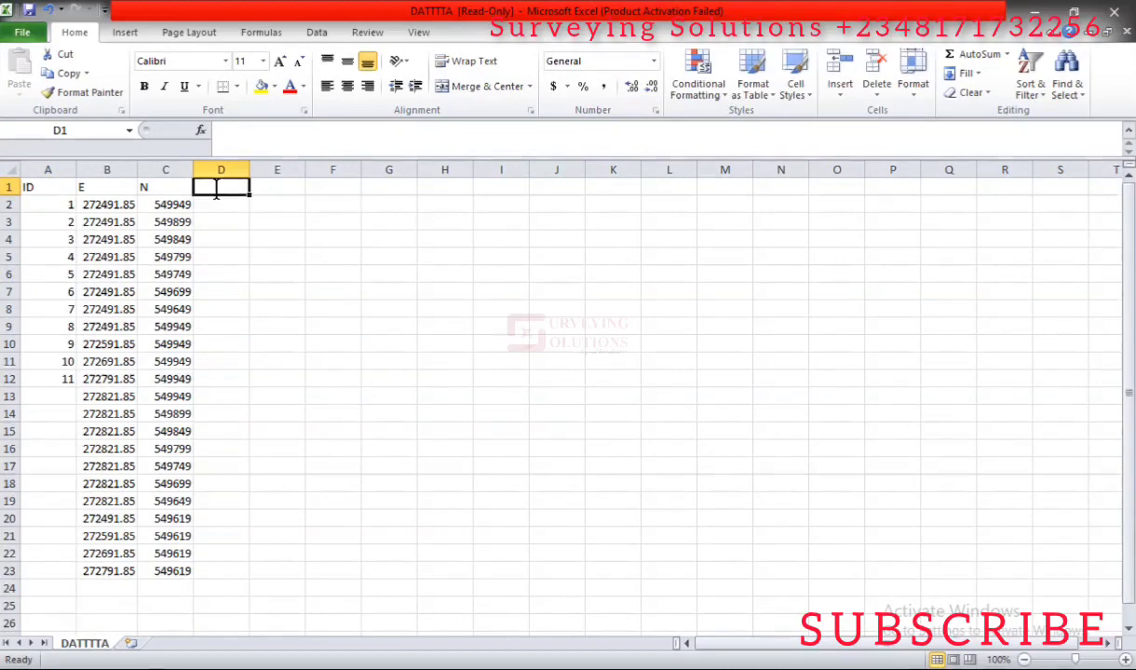
text(Z)
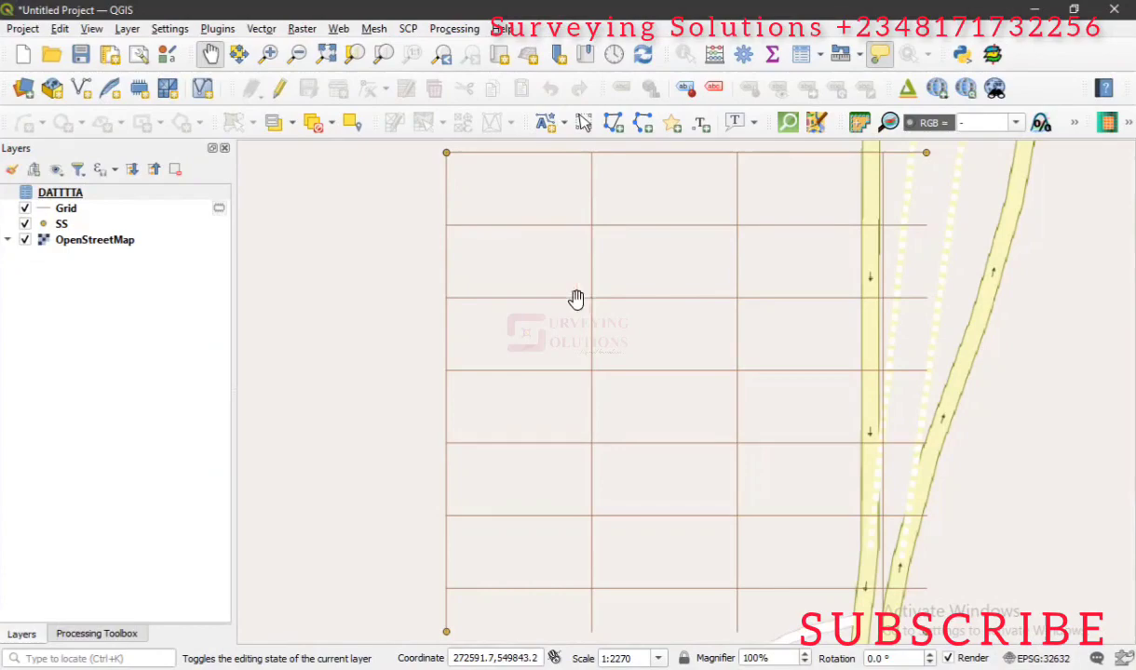
- Zoom out to about 1:4539 and pan to centre the line grid among the roads
scroll(540, 352, down, 1)
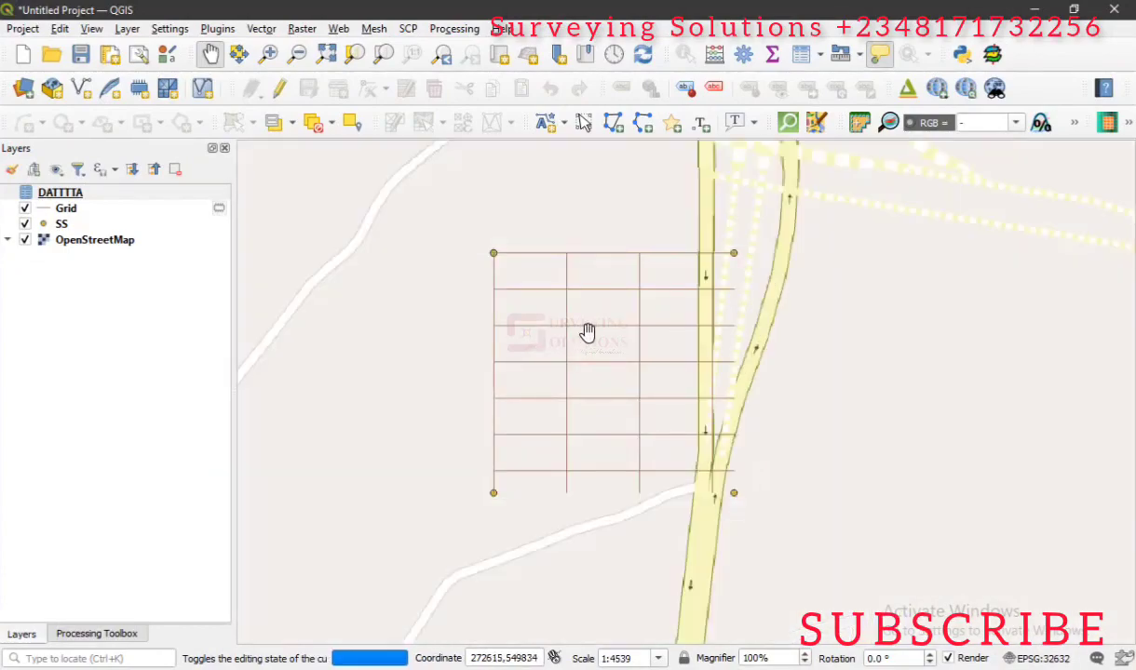
scroll(586, 330, up, 1)
scroll(587, 325, down, 1)
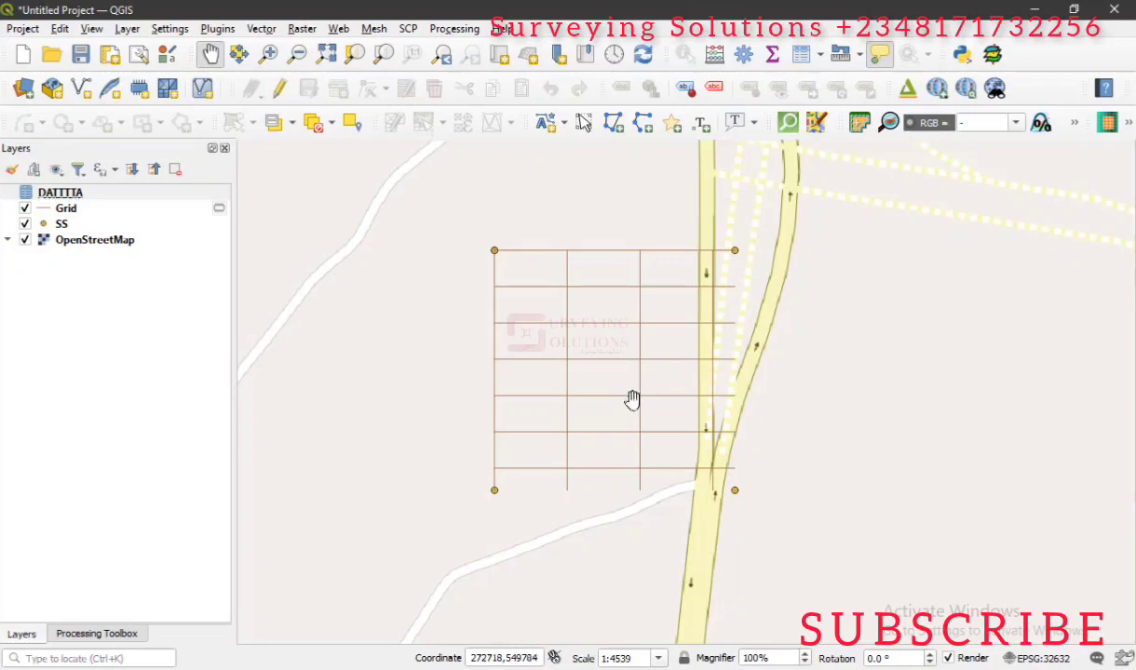
drag(632, 400, 565, 373)
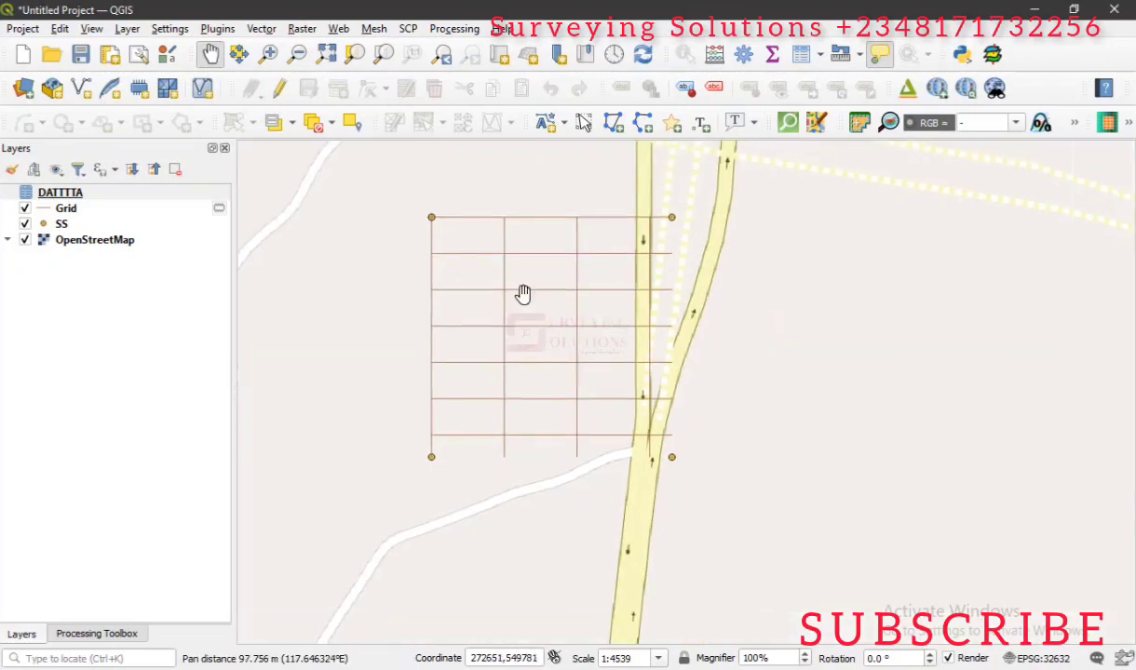